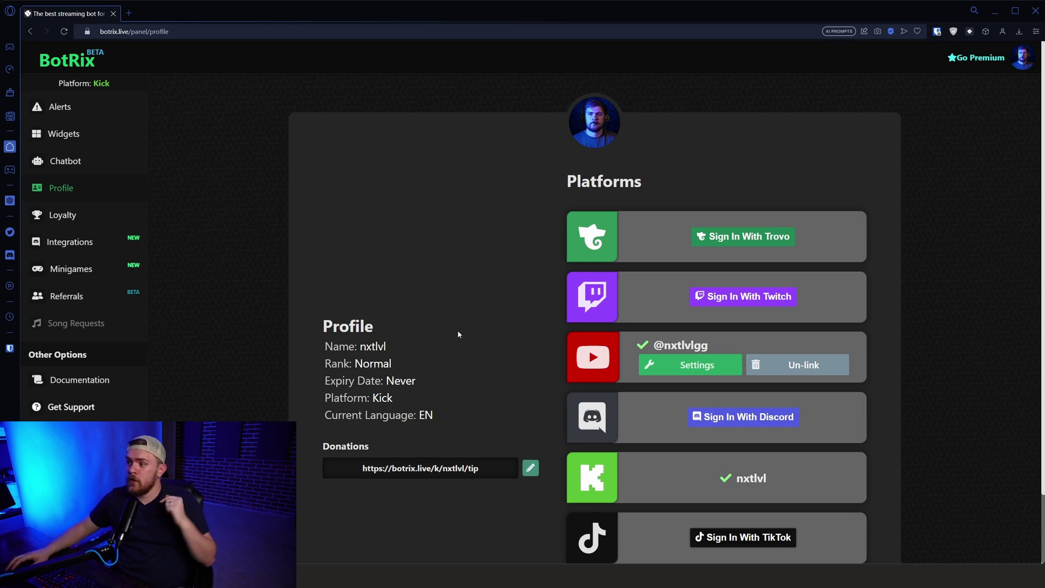
Add a Browser source named 'Browser' in OBS and select its default URL text
{"action": "left_click", "coordinate": [1001, 16]}
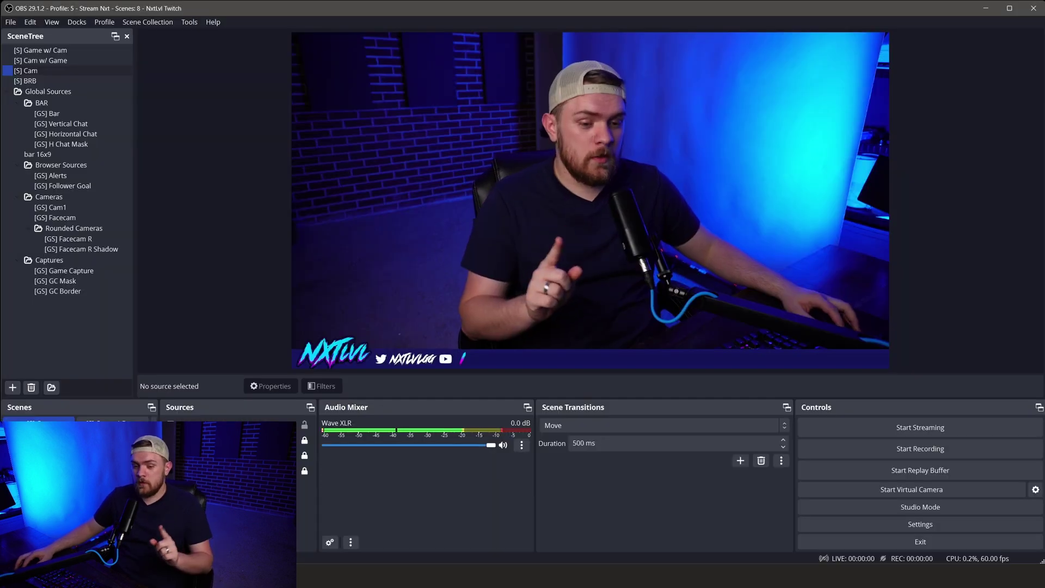
{"action": "left_click", "coordinate": [172, 542]}
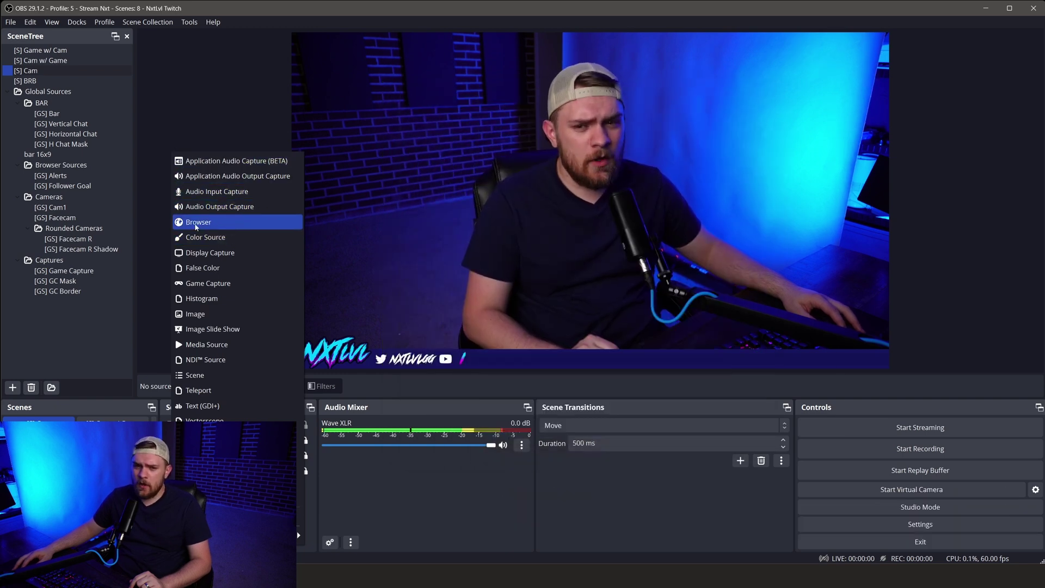
{"action": "left_click", "coordinate": [197, 222]}
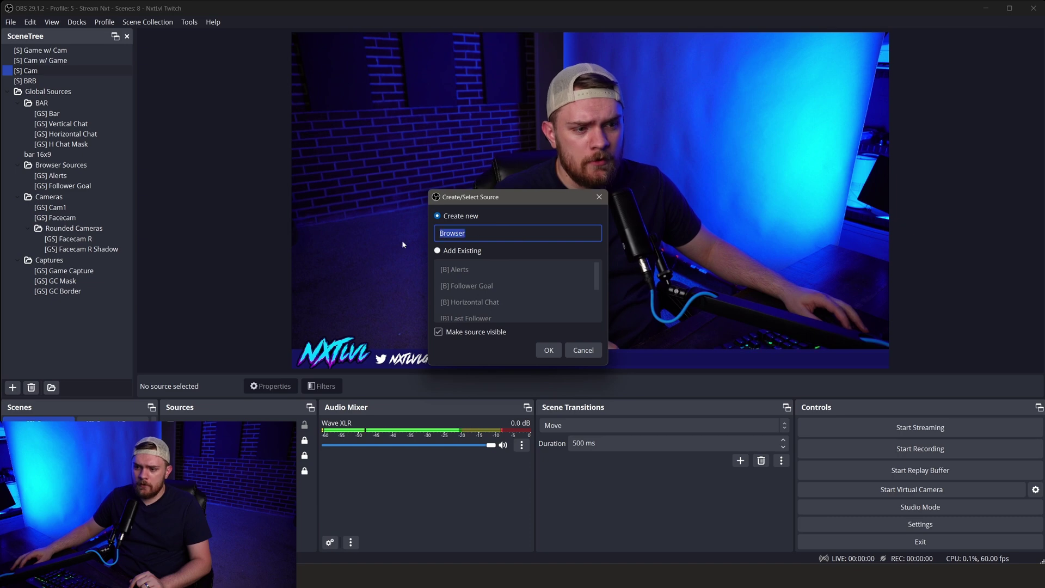
{"action": "left_click", "coordinate": [541, 346]}
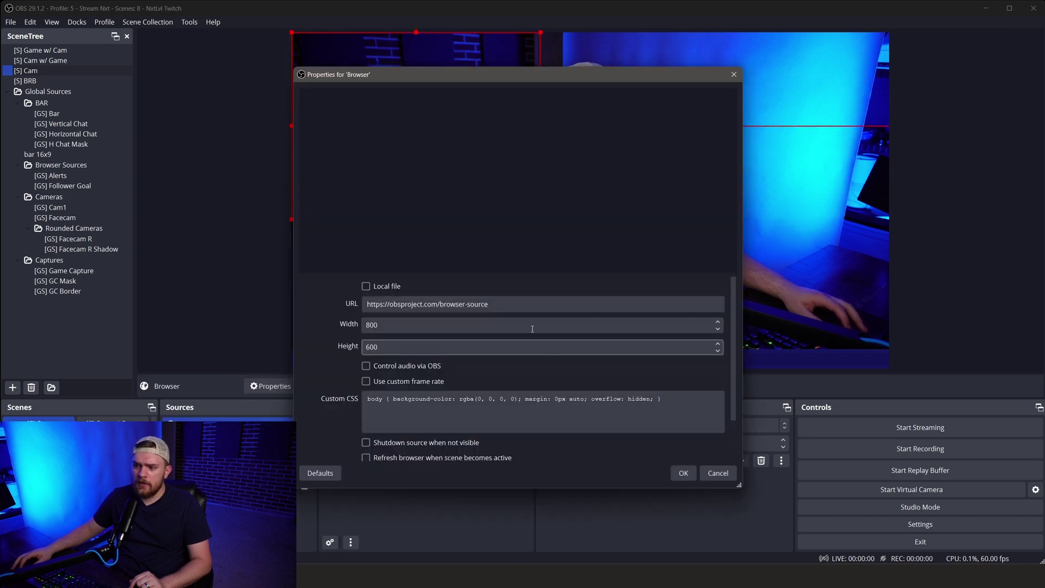
{"action": "left_click", "coordinate": [488, 304]}
{"action": "left_click_drag", "start_coordinate": [488, 305], "coordinate": [359, 304]}
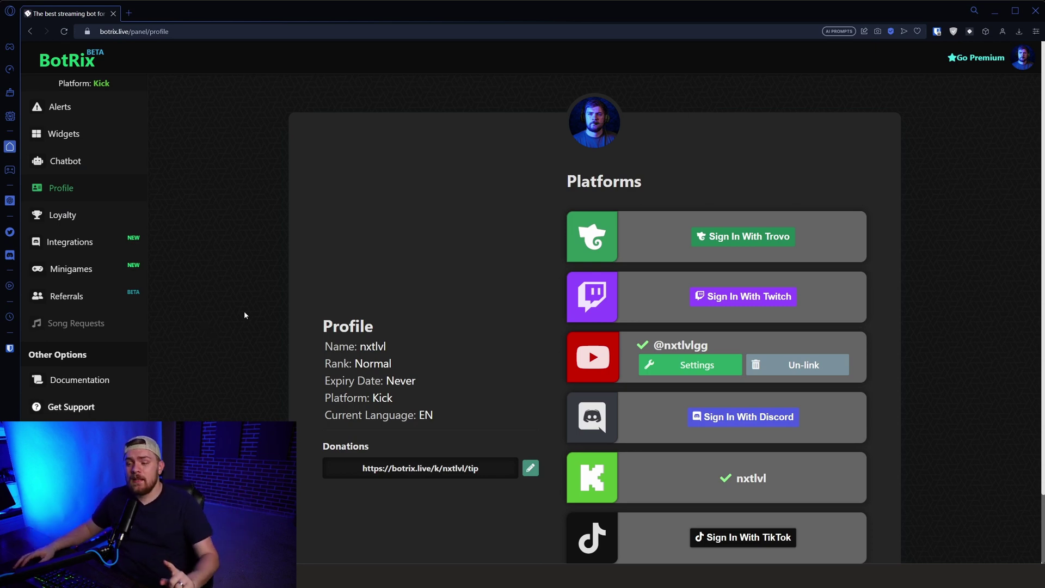
{"action": "scroll", "coordinate": [705, 413], "scroll_direction": "down", "scroll_amount": 2}
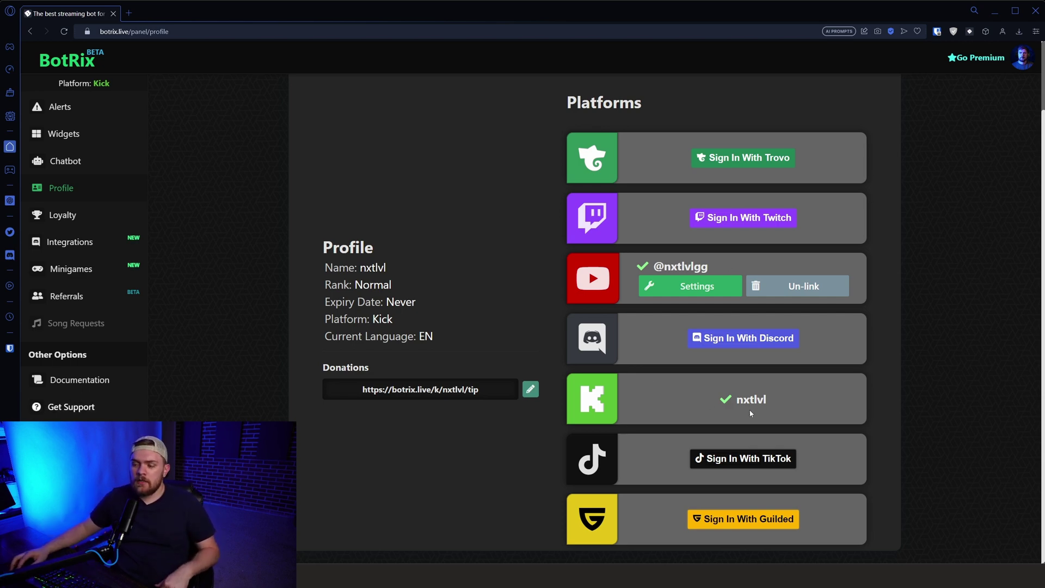
{"action": "left_click", "coordinate": [693, 293]}
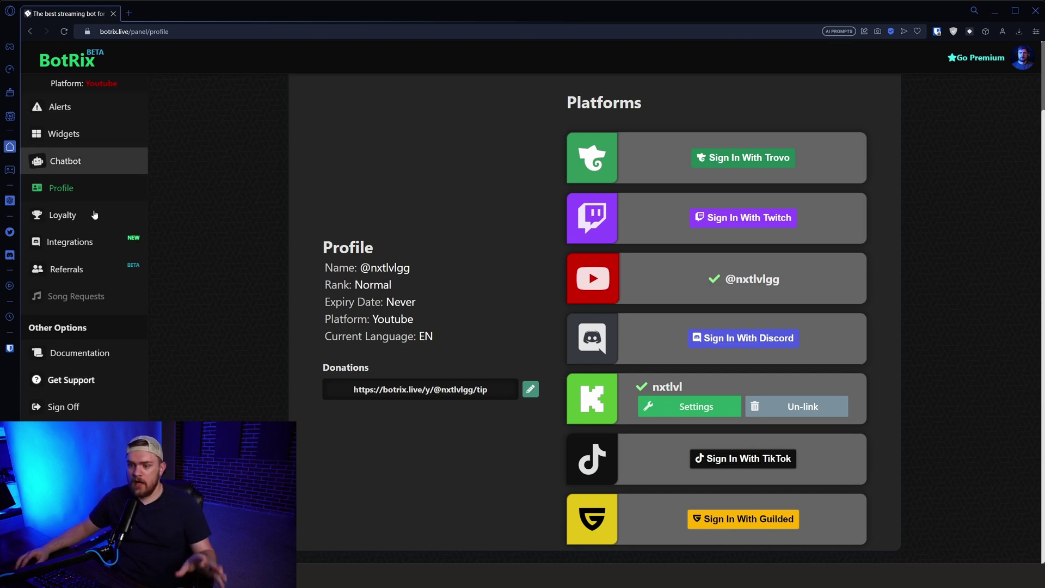
{"action": "left_click", "coordinate": [710, 415]}
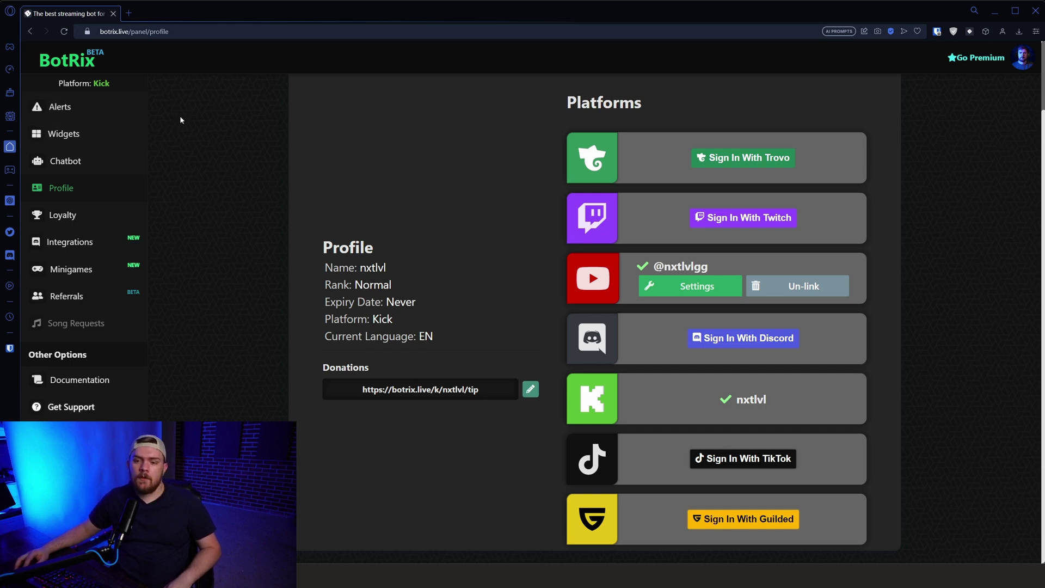
Open BotRix Alerts and paste its widget URL into the OBS Browser source properties
{"action": "left_click", "coordinate": [92, 116]}
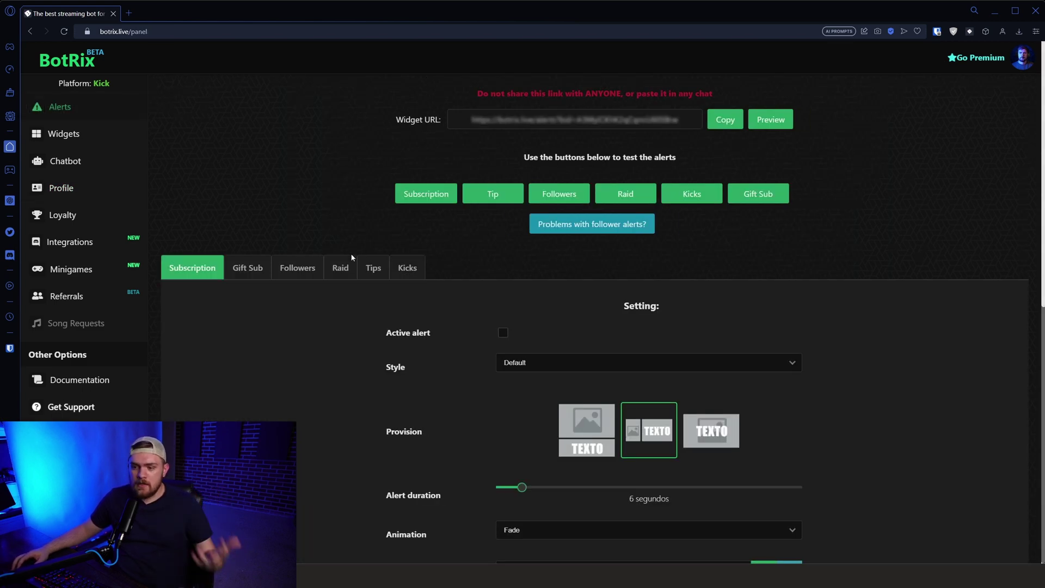
{"action": "scroll", "coordinate": [427, 336], "scroll_direction": "down", "scroll_amount": 8}
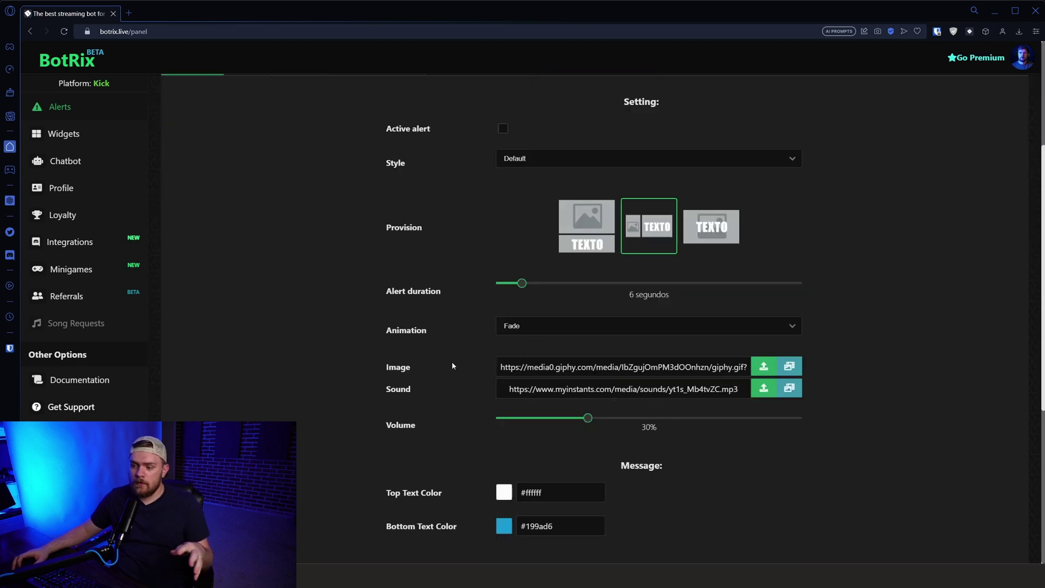
{"action": "scroll", "coordinate": [456, 366], "scroll_direction": "up", "scroll_amount": 8}
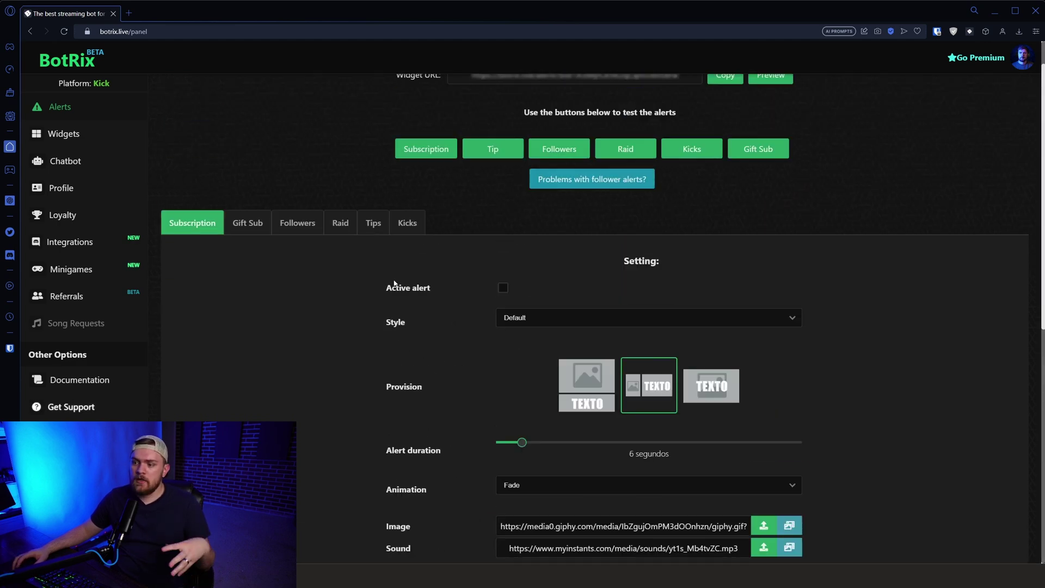
{"action": "scroll", "coordinate": [396, 281], "scroll_direction": "up", "scroll_amount": 1}
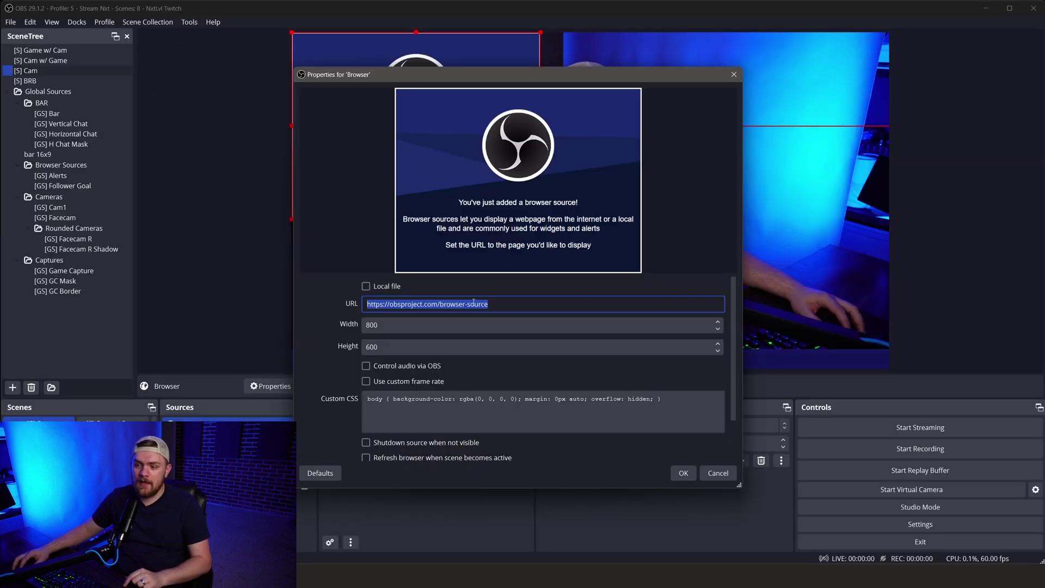
{"action": "right_click", "coordinate": [471, 305]}
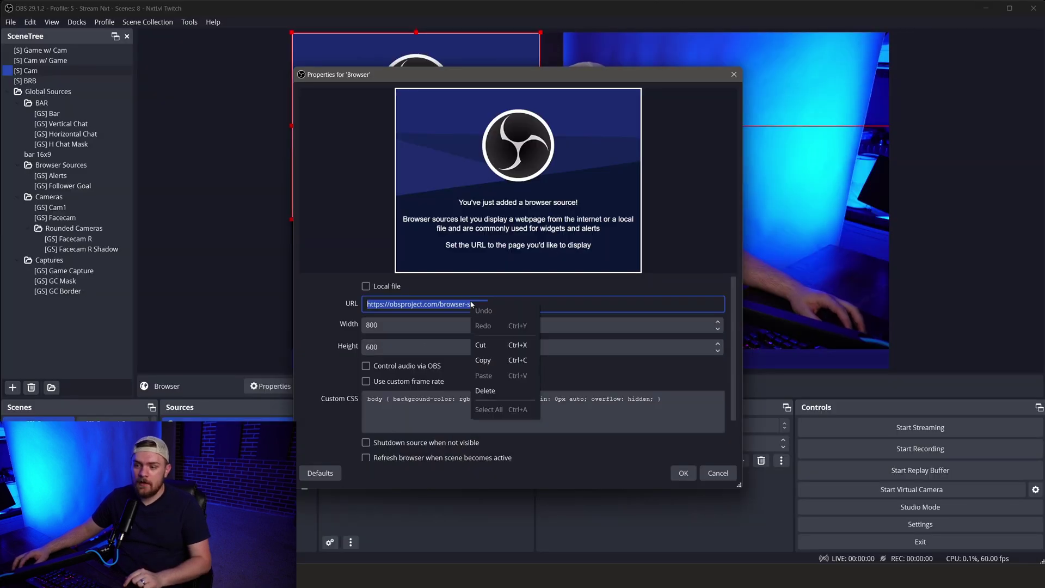
{"action": "left_click", "coordinate": [719, 490]}
{"action": "left_click", "coordinate": [717, 473]}
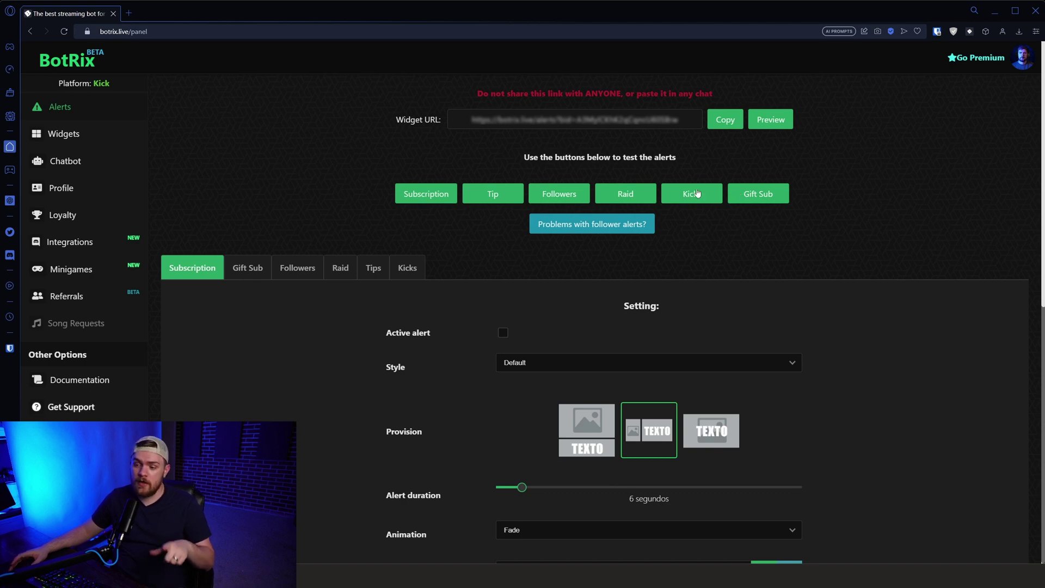
Browse the Gift Sub, Followers, Tips, Kicks and Subscription alert settings, ending on Kicks
{"action": "scroll", "coordinate": [520, 377], "scroll_direction": "down", "scroll_amount": 9}
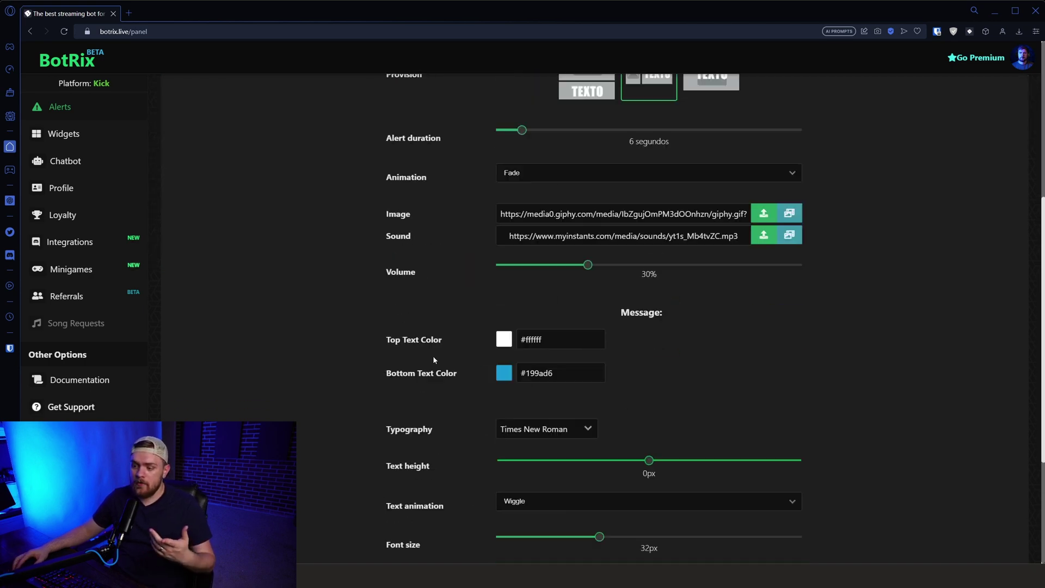
{"action": "scroll", "coordinate": [421, 322], "scroll_direction": "up", "scroll_amount": 9}
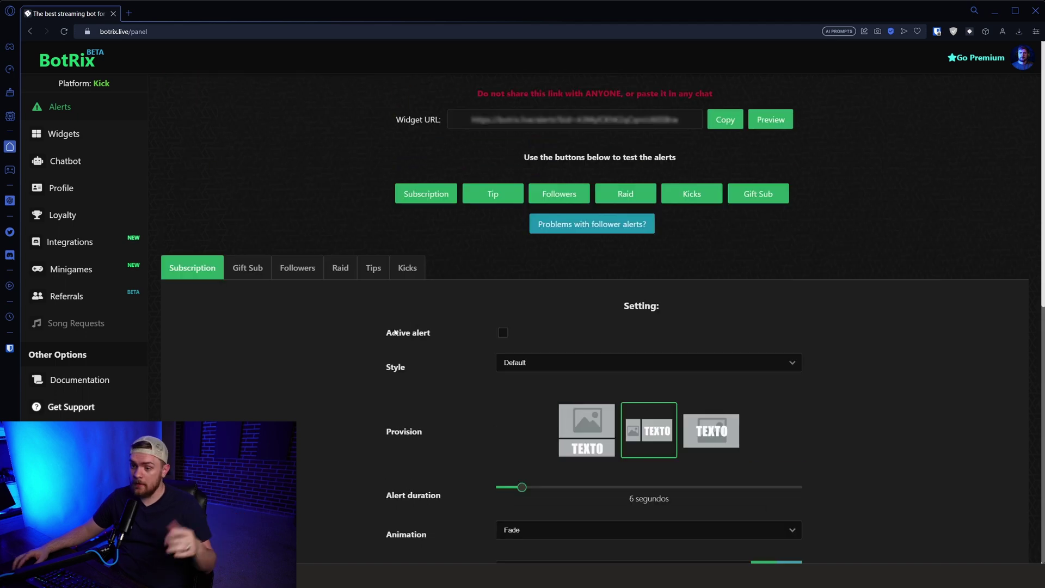
{"action": "left_click", "coordinate": [254, 269]}
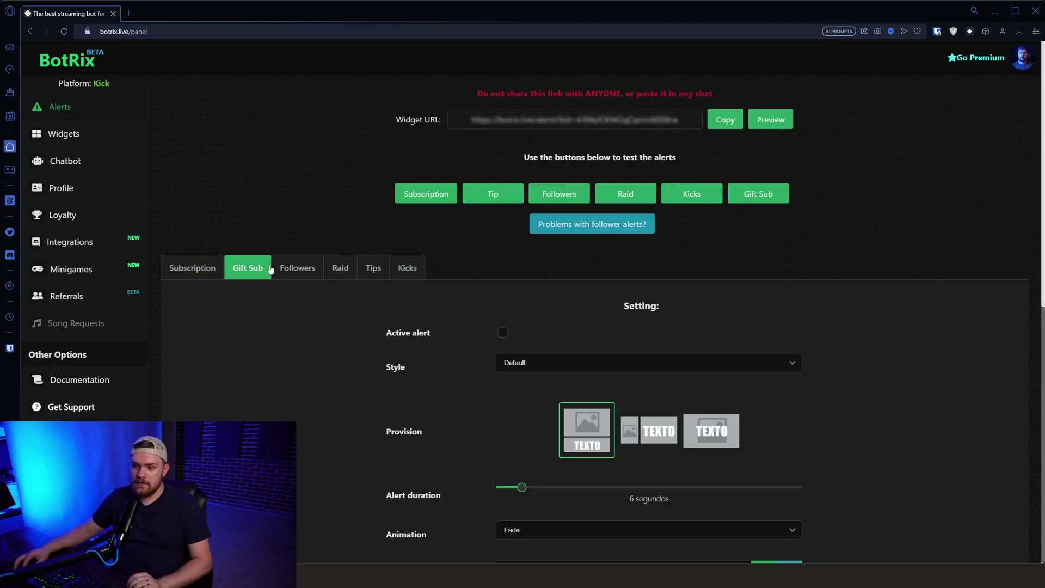
{"action": "left_click", "coordinate": [307, 272]}
{"action": "left_click", "coordinate": [374, 268]}
{"action": "left_click", "coordinate": [407, 268]}
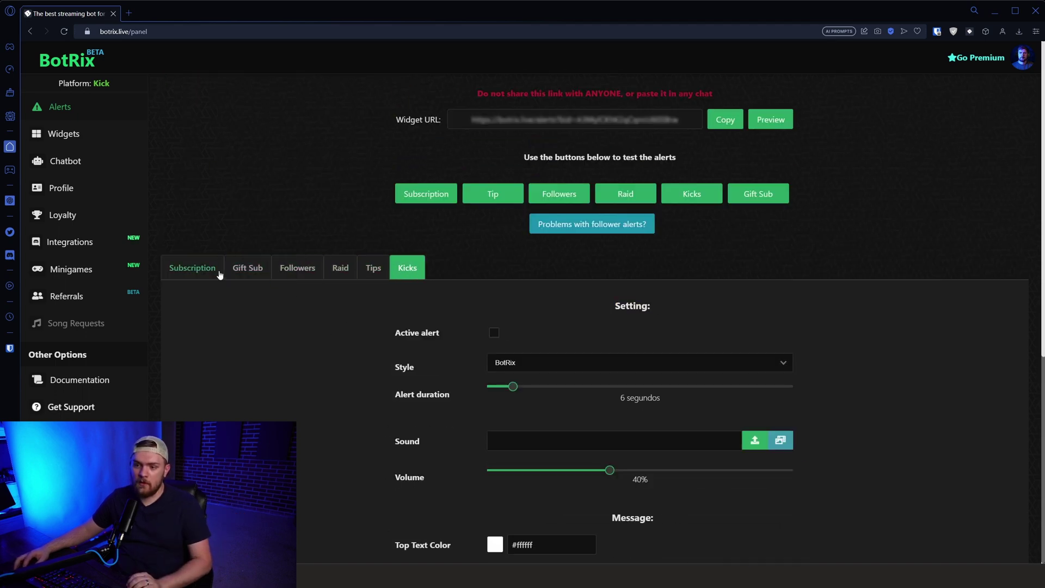
{"action": "left_click", "coordinate": [192, 268]}
{"action": "left_click", "coordinate": [268, 268]}
{"action": "left_click", "coordinate": [405, 269]}
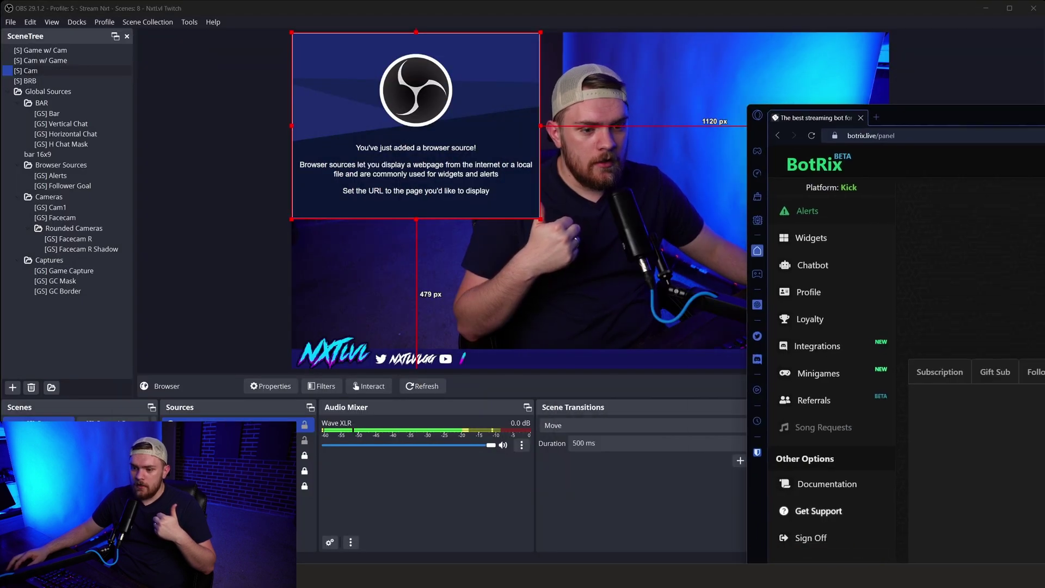
Remove the Browser source from the OBS scene
{"action": "right_click", "coordinate": [246, 423]}
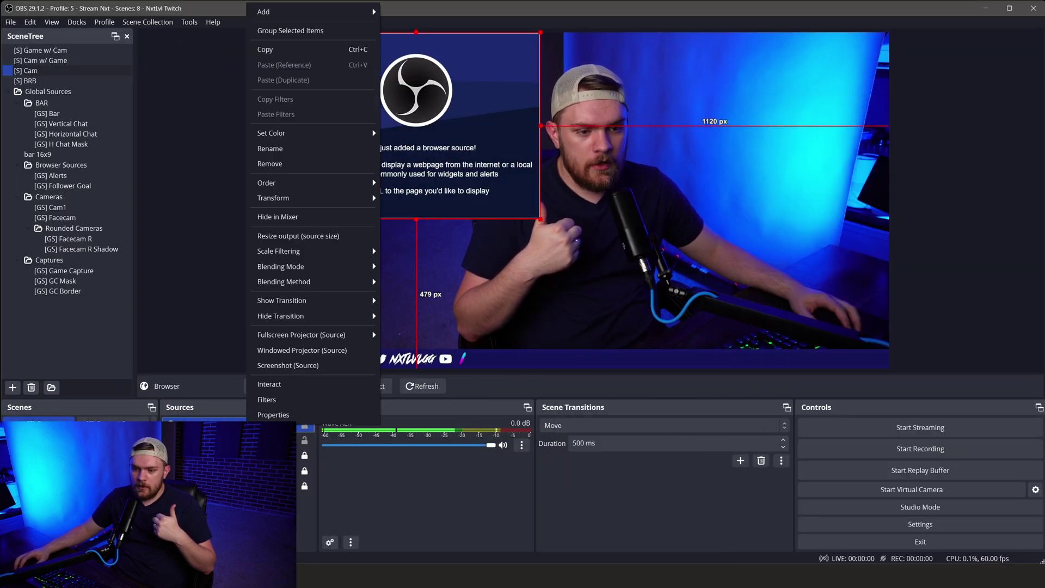
{"action": "left_click", "coordinate": [331, 164]}
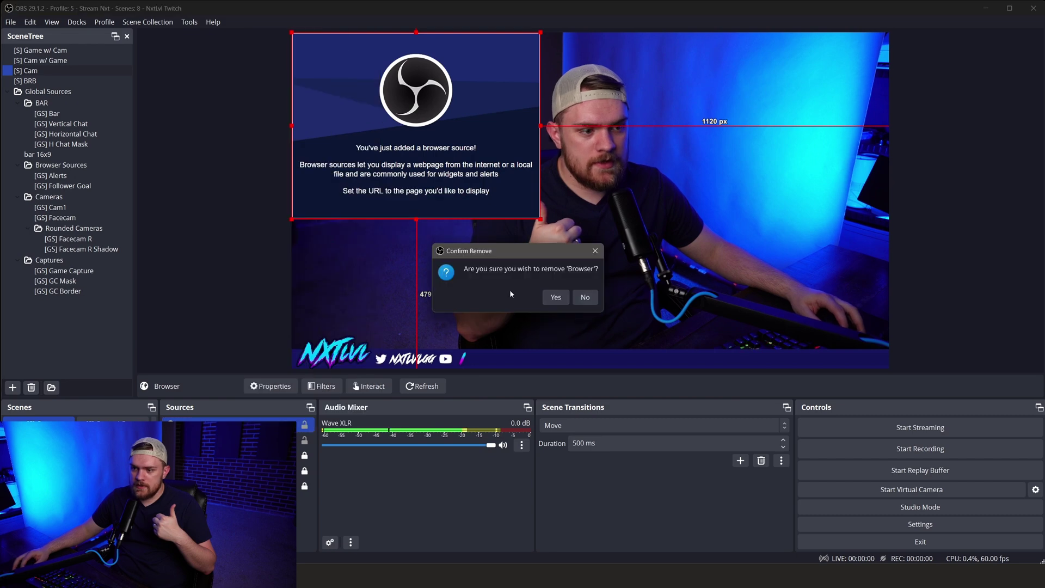
{"action": "left_click", "coordinate": [555, 297]}
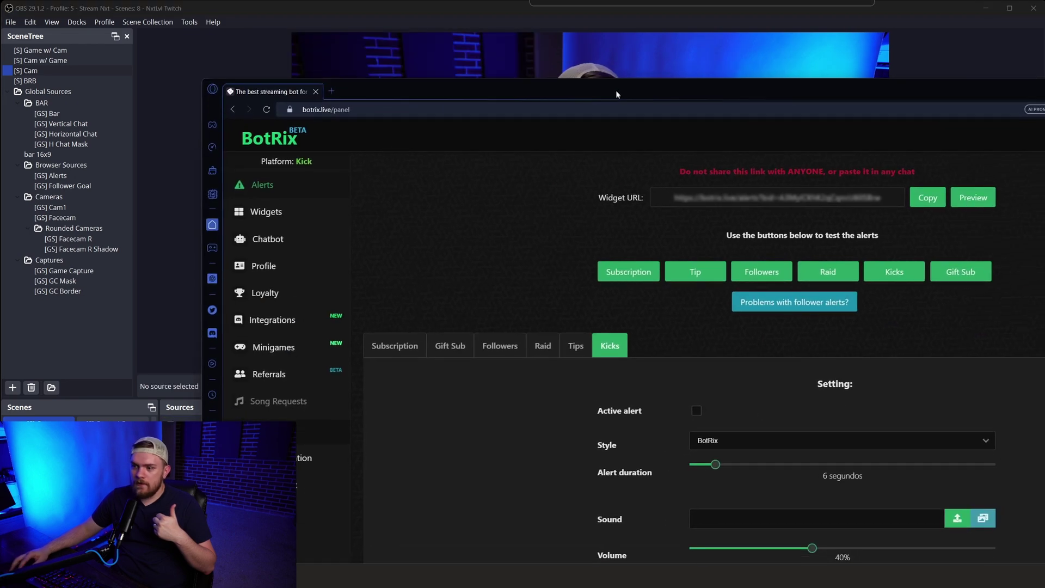
Fire a test Followers alert and bring the BotRix dashboard back full-screen
{"action": "left_click", "coordinate": [778, 239]}
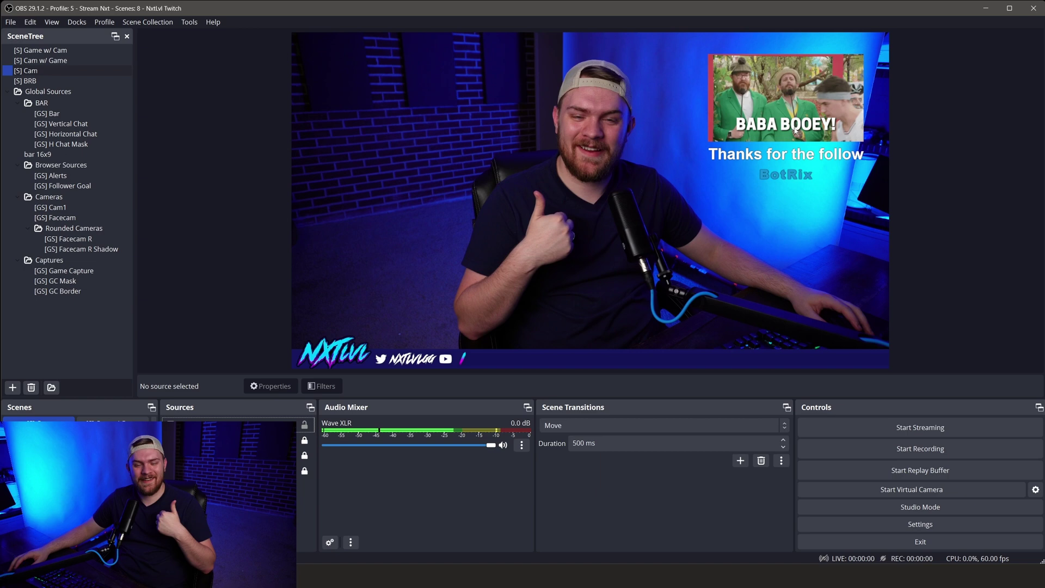
{"action": "key", "text": "alt+Tab"}
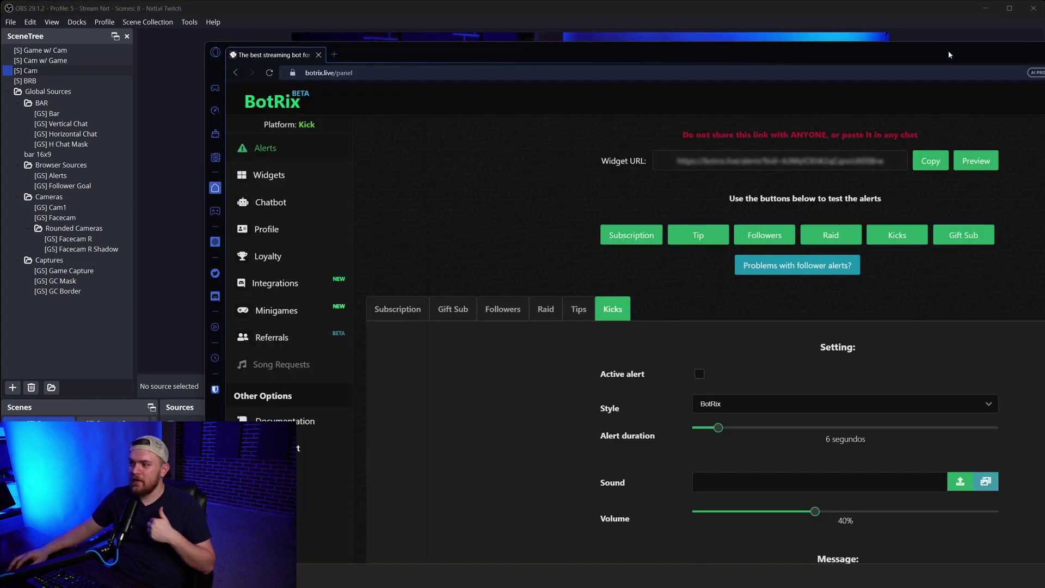
{"action": "left_click_drag", "start_coordinate": [957, 45], "coordinate": [739, 16]}
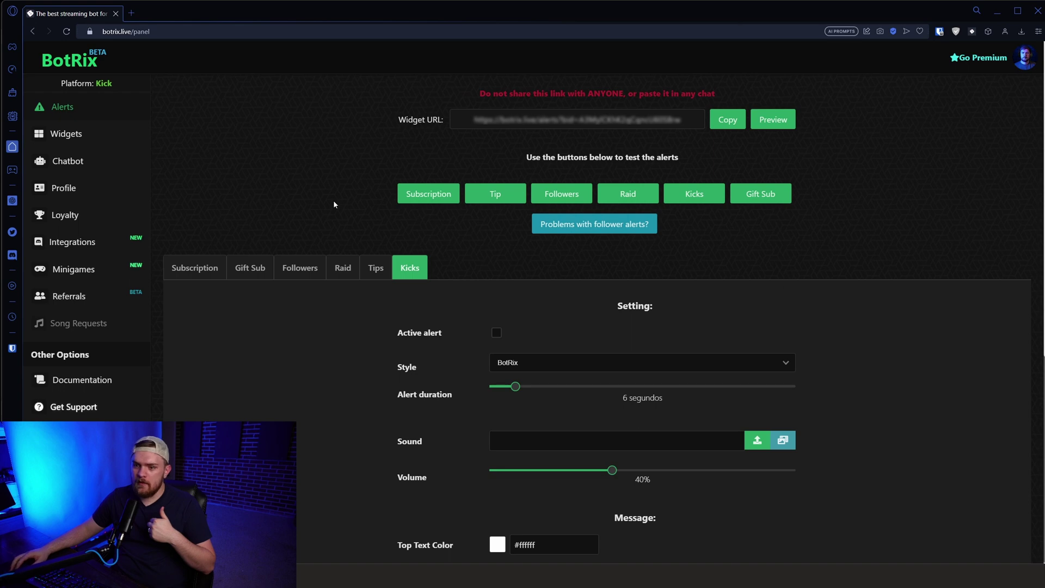
Preview the Viewers counter widget, then return to the Widget gallery and scroll through the cards
{"action": "left_click", "coordinate": [120, 141]}
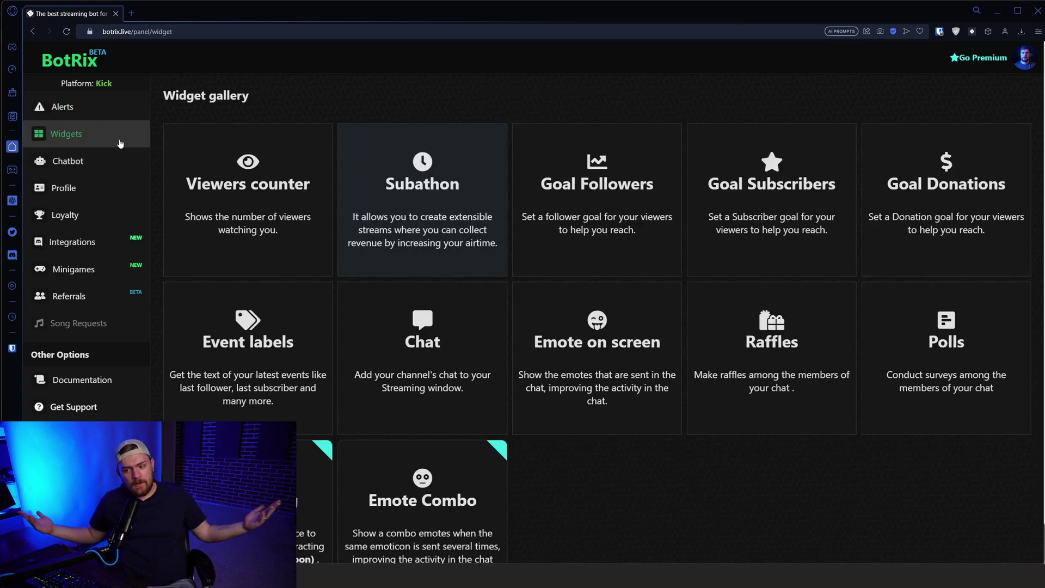
{"action": "left_click", "coordinate": [275, 198]}
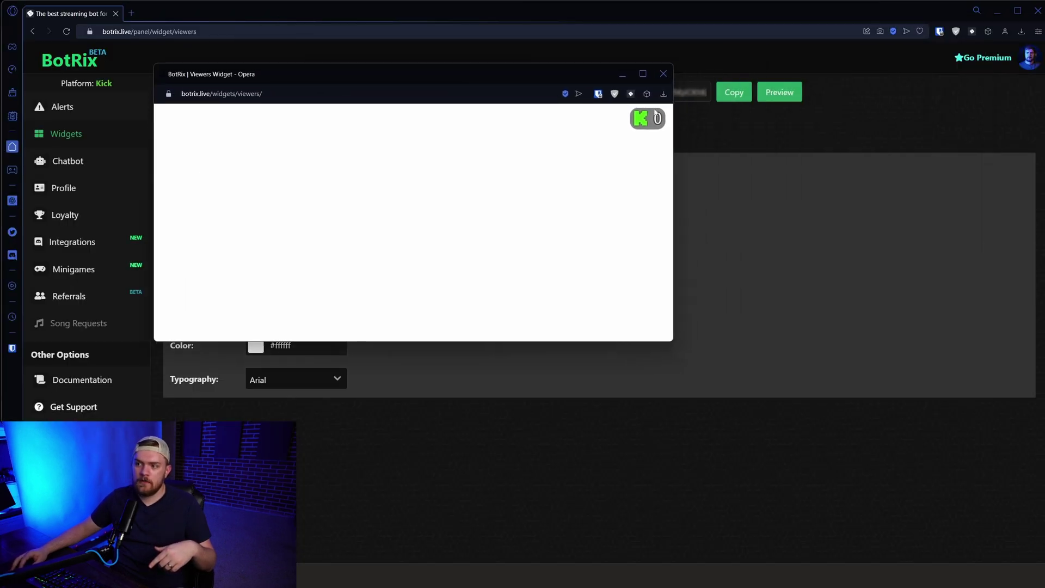
{"action": "left_click", "coordinate": [663, 73]}
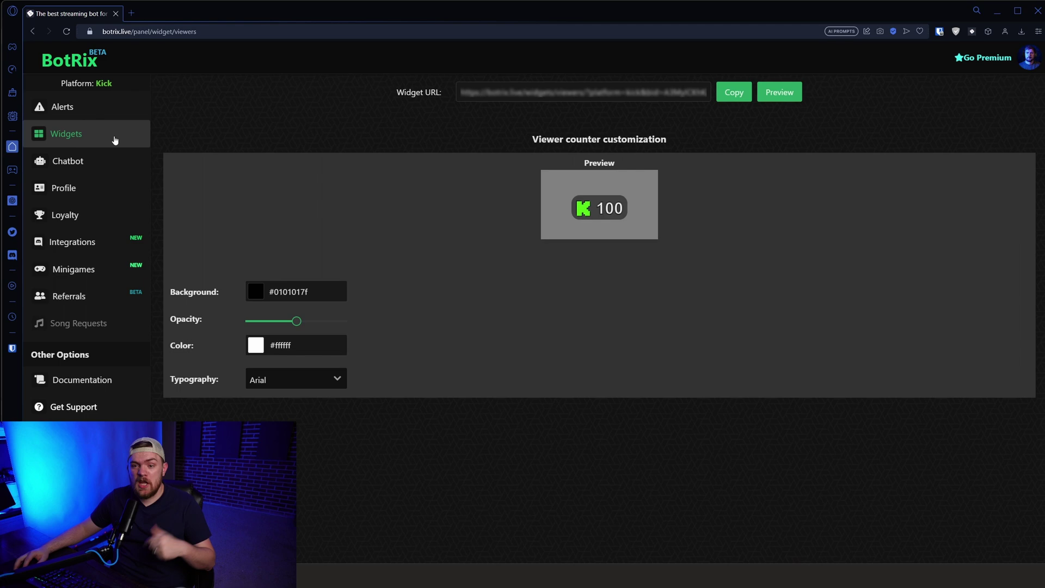
{"action": "left_click", "coordinate": [96, 144]}
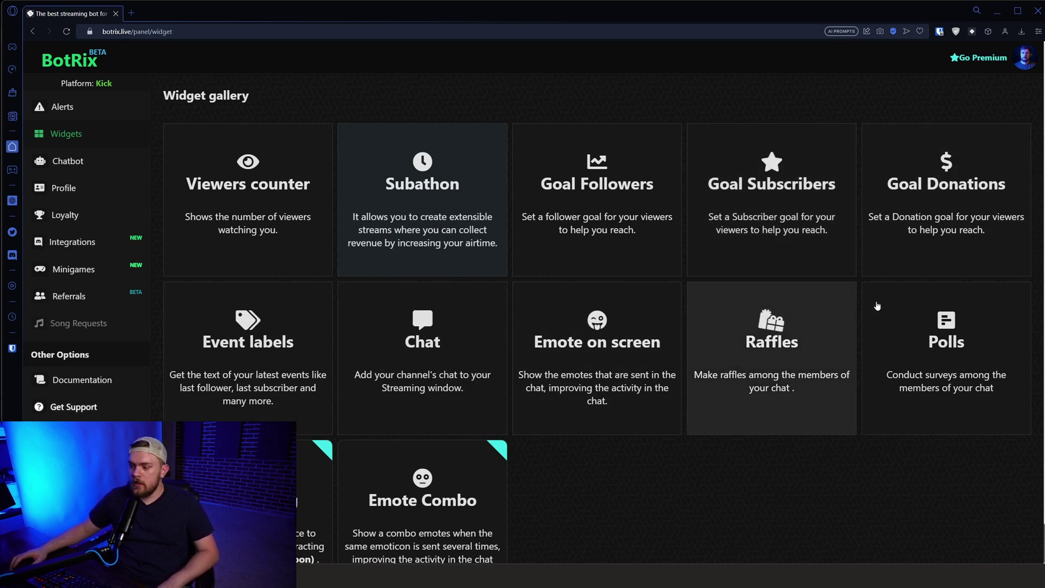
{"action": "scroll", "coordinate": [879, 363], "scroll_direction": "down", "scroll_amount": 1}
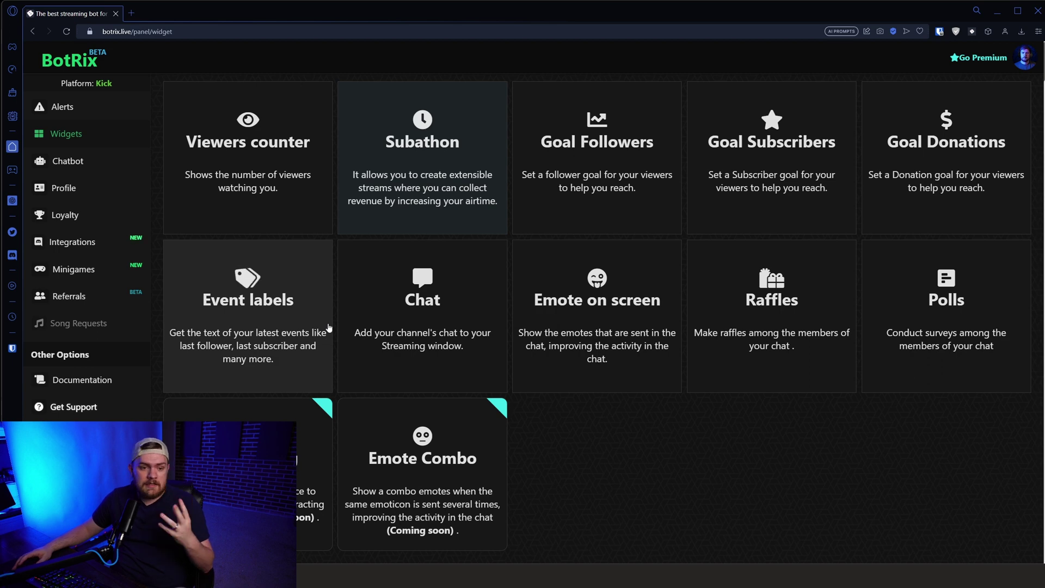
Delete 'Last follower: ' from the Event labels template, leaving {value}, then return to Widgets
{"action": "left_click", "coordinate": [219, 322]}
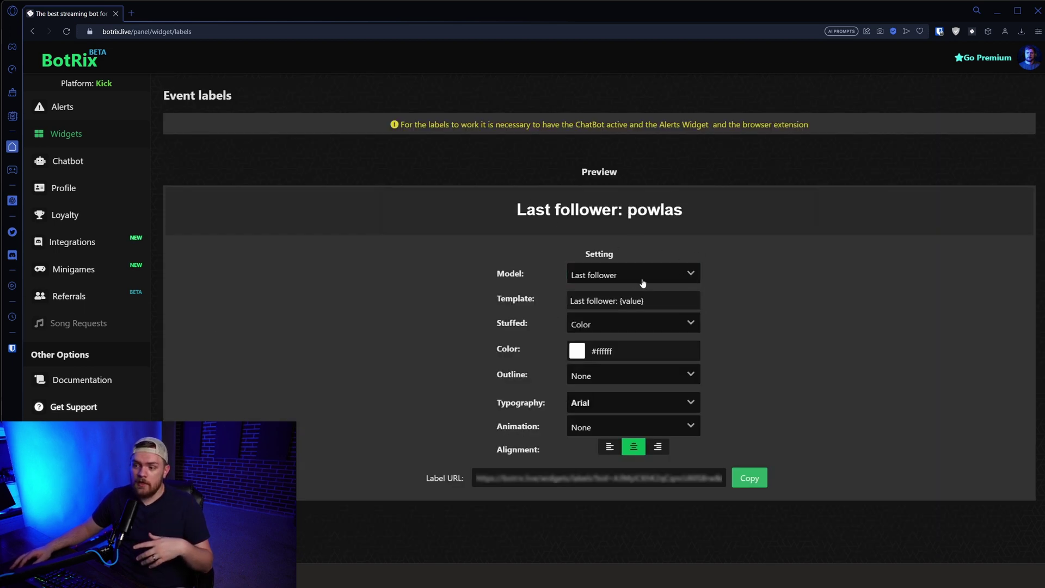
{"action": "left_click_drag", "start_coordinate": [620, 303], "coordinate": [500, 298]}
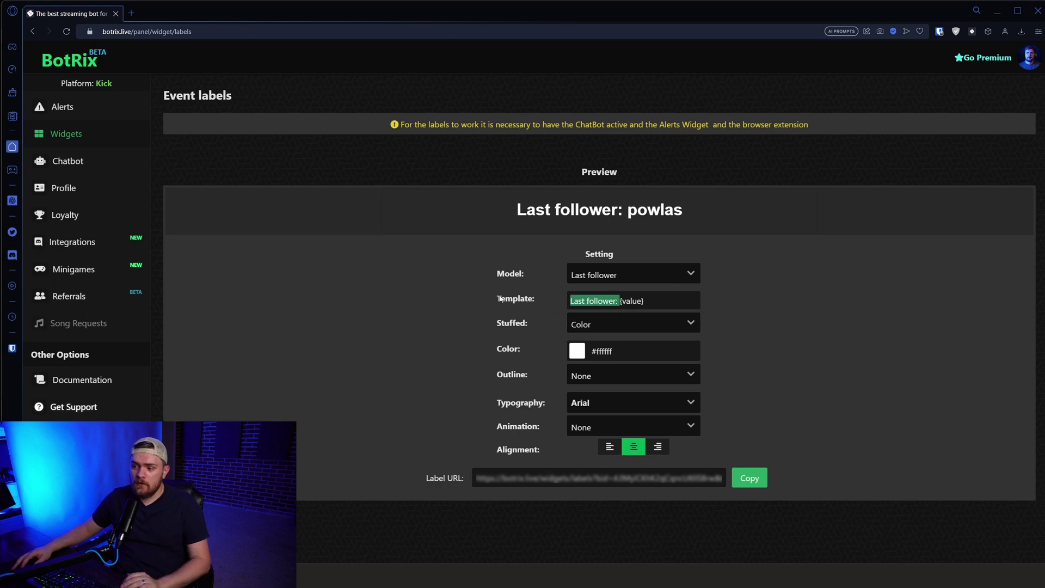
{"action": "key", "text": "BackSpace"}
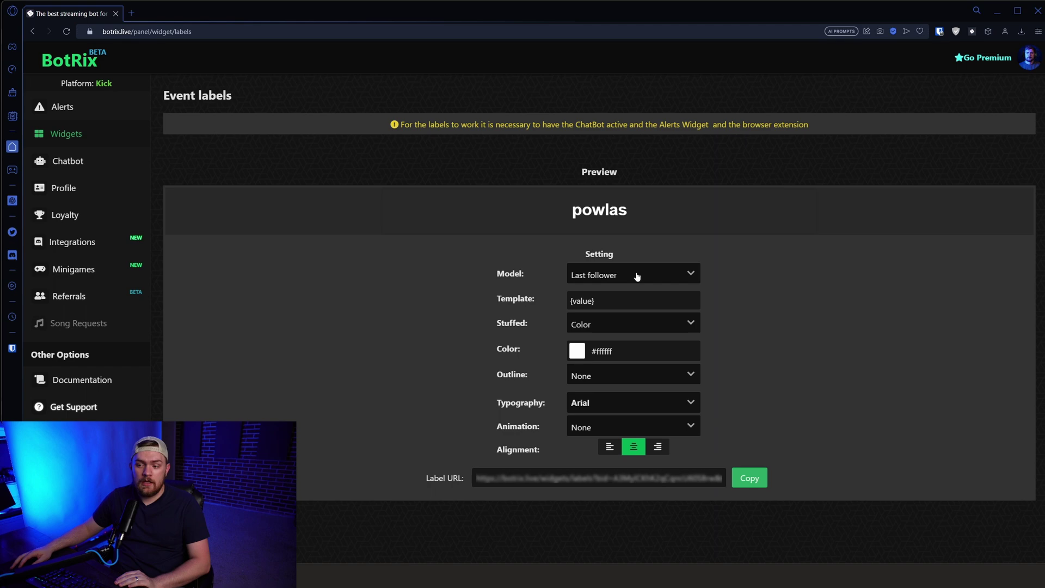
{"action": "left_click", "coordinate": [87, 138]}
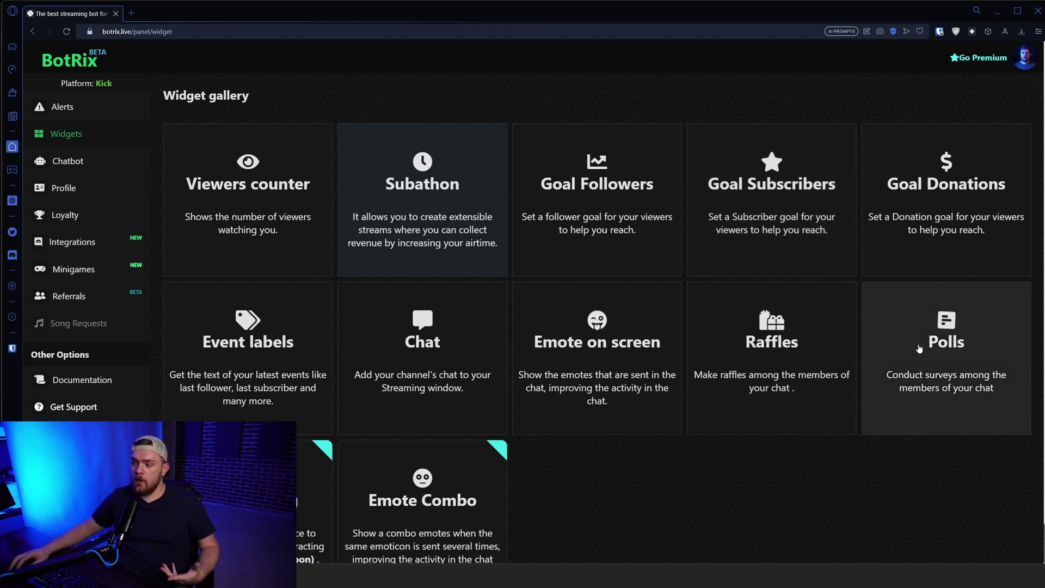
View the Poll Widget page, then open the Chatbot moderation settings
{"action": "left_click", "coordinate": [897, 342]}
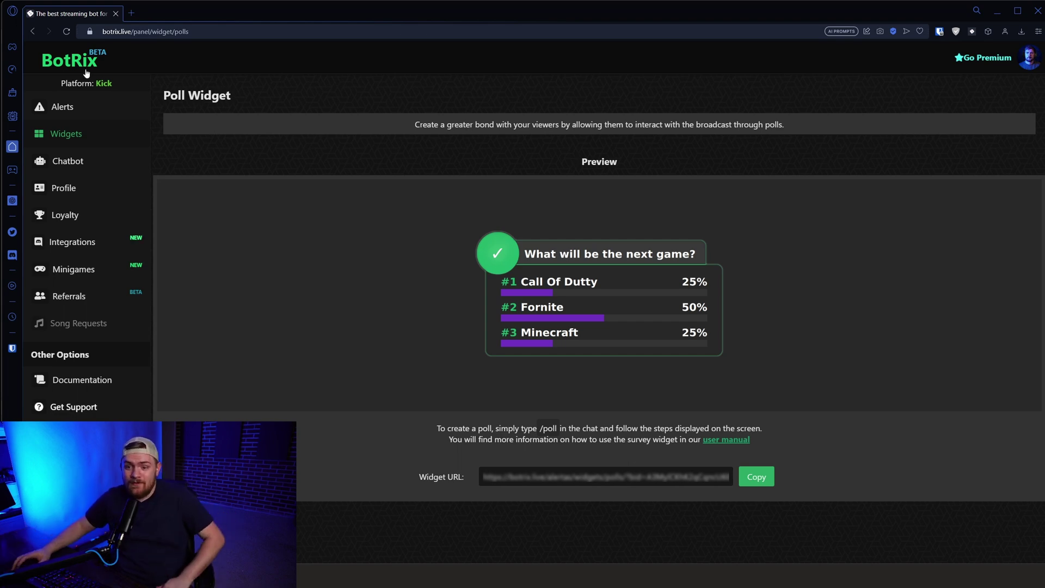
{"action": "left_click", "coordinate": [92, 161]}
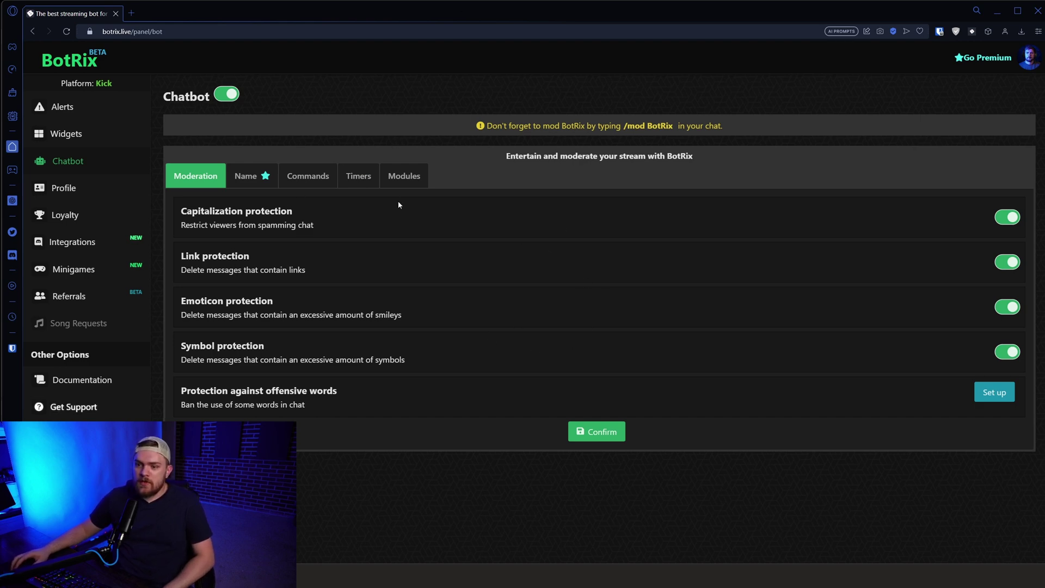
Review the Chatbot Name, Moderation, Commands, Timers and Modules tabs, then open Profile
{"action": "left_click", "coordinate": [257, 179]}
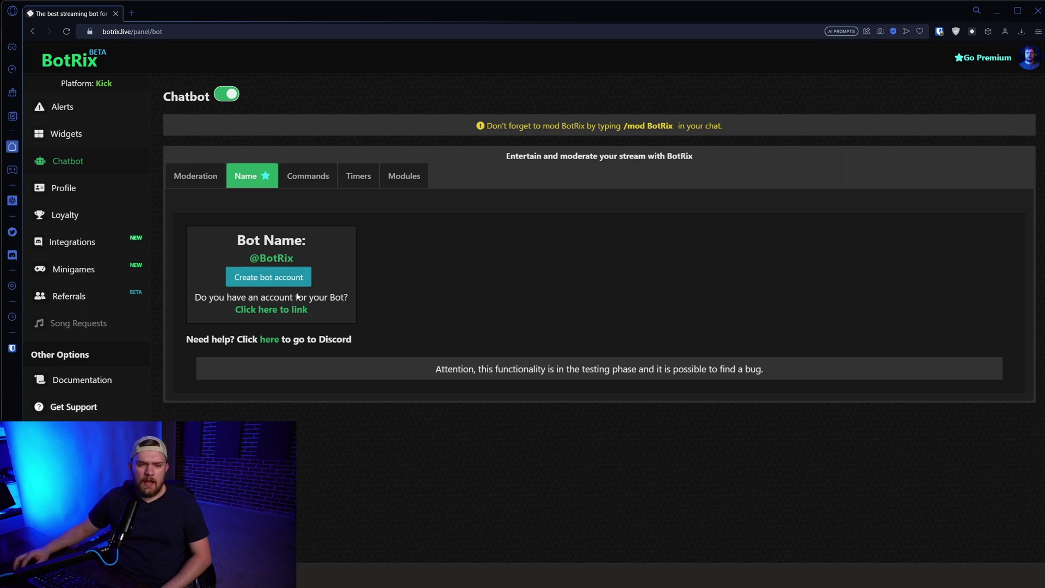
{"action": "left_click", "coordinate": [215, 179]}
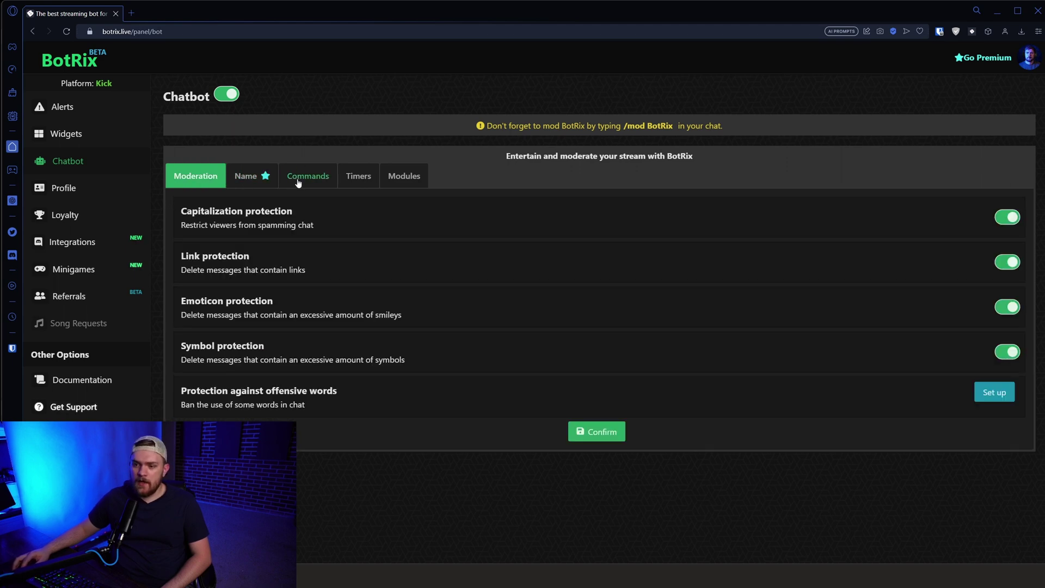
{"action": "left_click", "coordinate": [326, 181]}
{"action": "left_click", "coordinate": [362, 179]}
{"action": "left_click", "coordinate": [403, 181]}
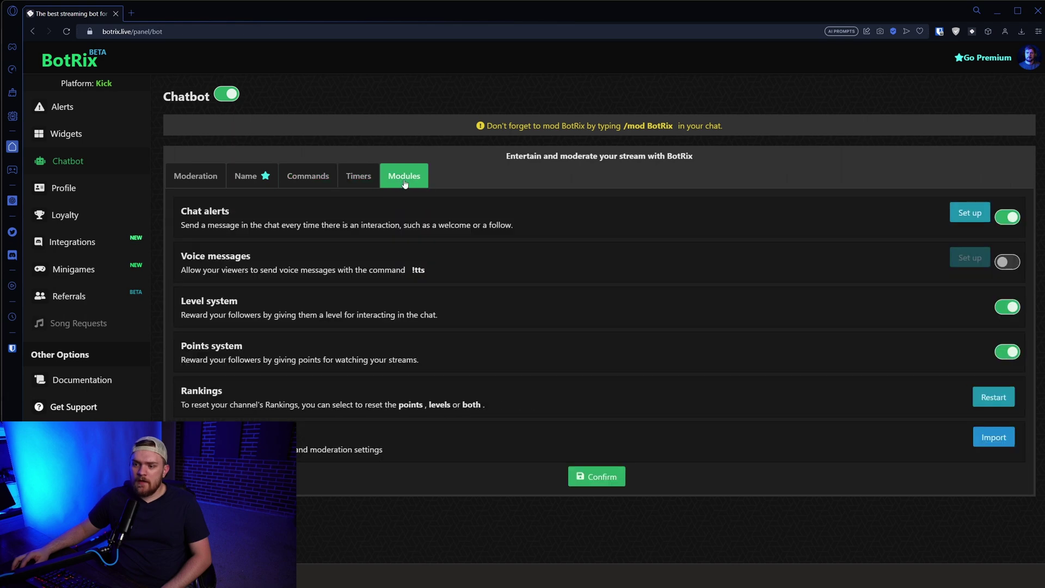
{"action": "left_click", "coordinate": [364, 180]}
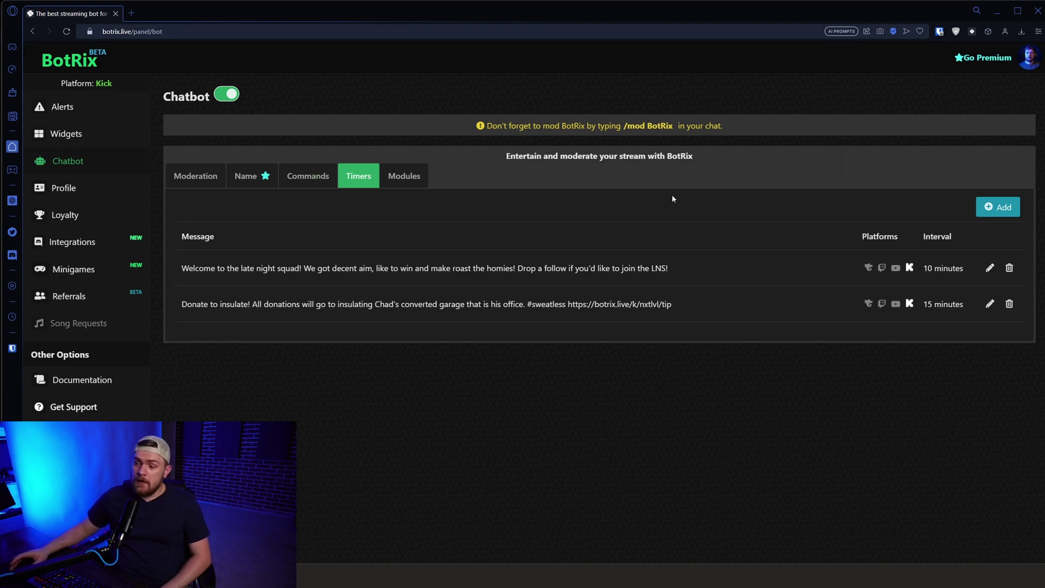
{"action": "left_click", "coordinate": [420, 173]}
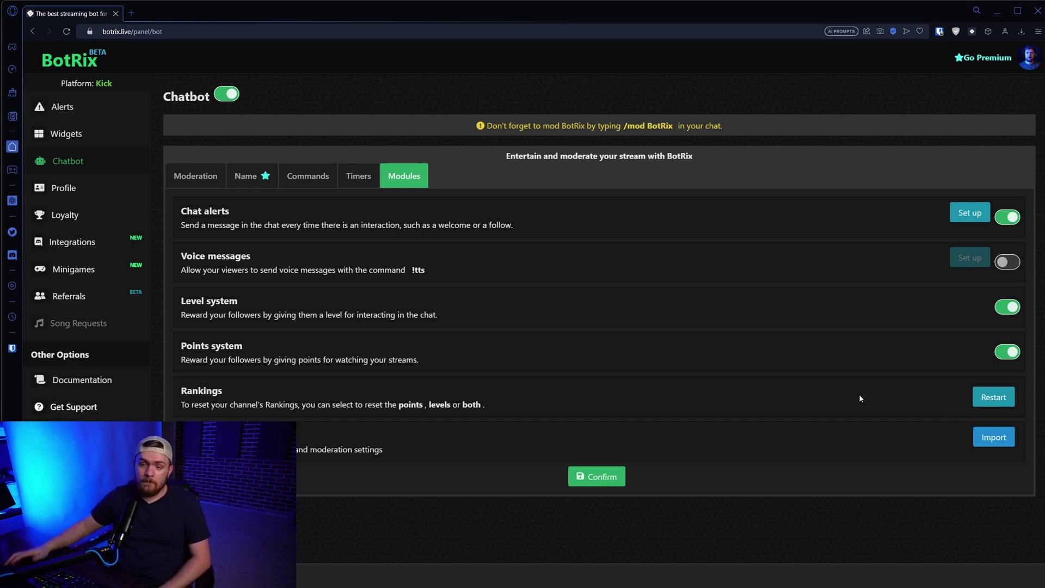
{"action": "left_click", "coordinate": [119, 196]}
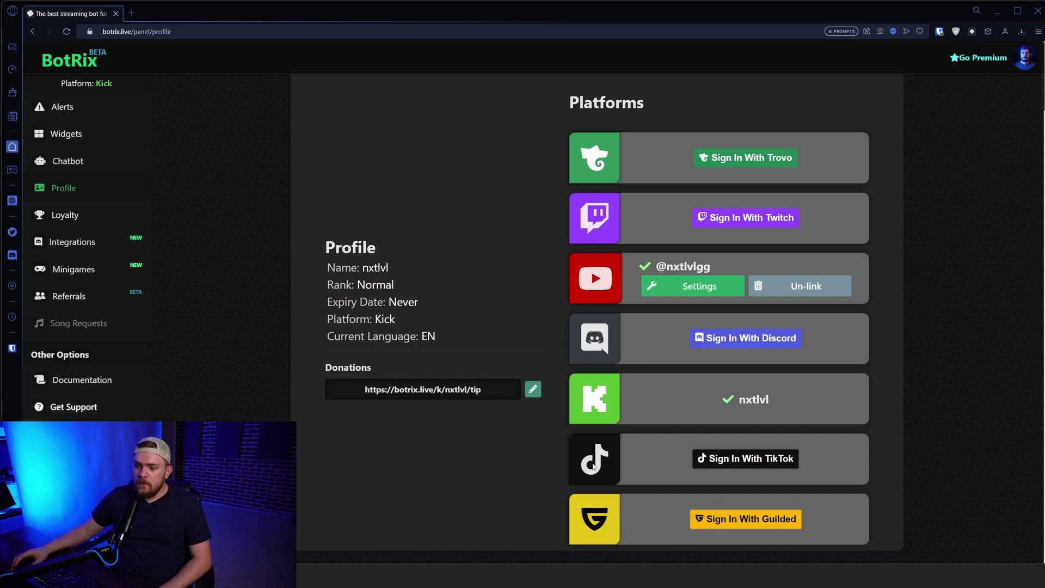
{"action": "left_click", "coordinate": [533, 389]}
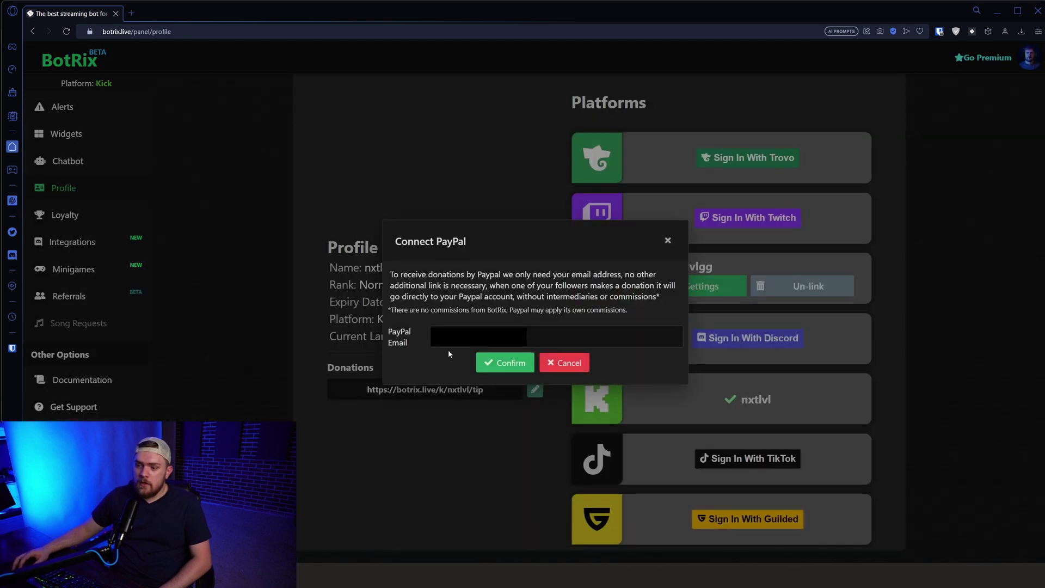
{"action": "left_click", "coordinate": [441, 325]}
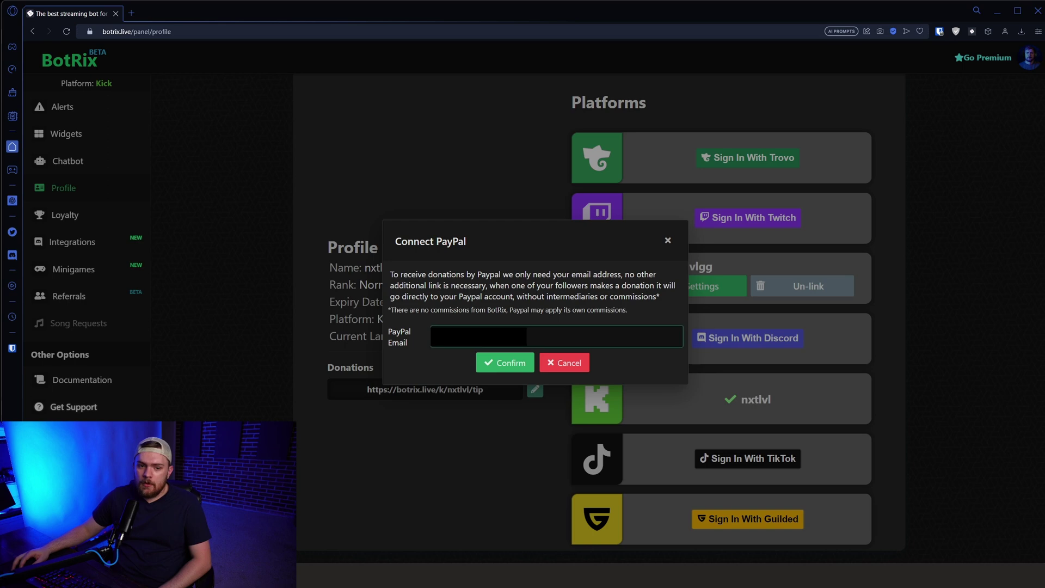
{"action": "left_click", "coordinate": [609, 304]}
{"action": "left_click", "coordinate": [668, 241]}
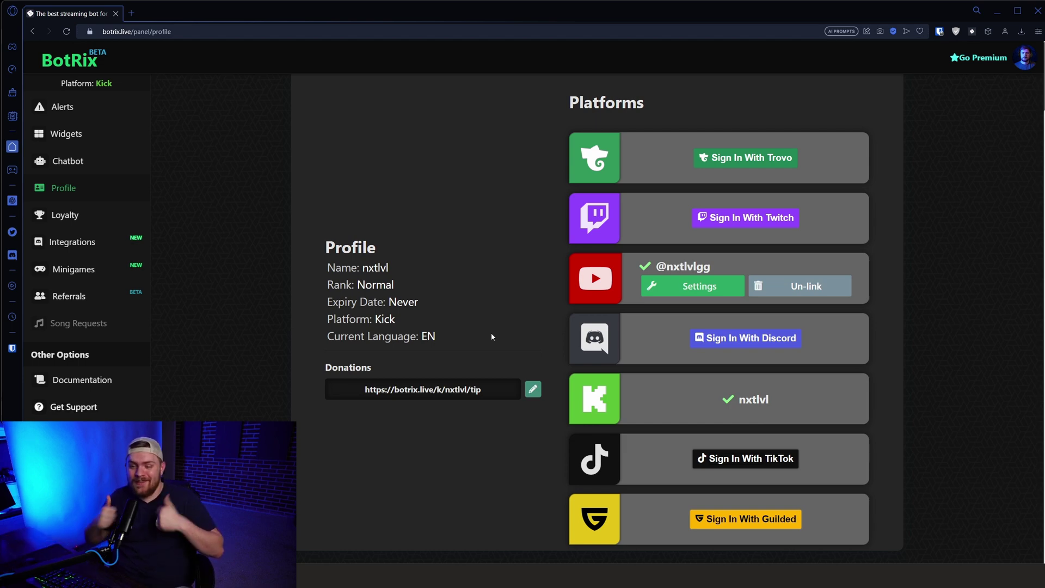
Browse the Loyalty Ranking, Store and Sales record tabs, then open Integrations
{"action": "left_click", "coordinate": [105, 215]}
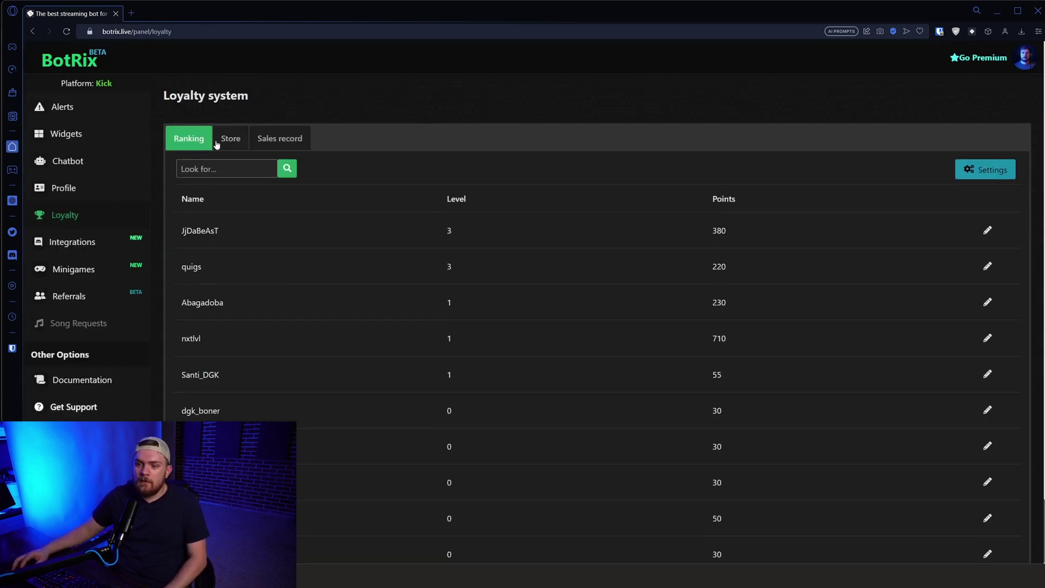
{"action": "left_click", "coordinate": [229, 143]}
{"action": "left_click", "coordinate": [281, 139]}
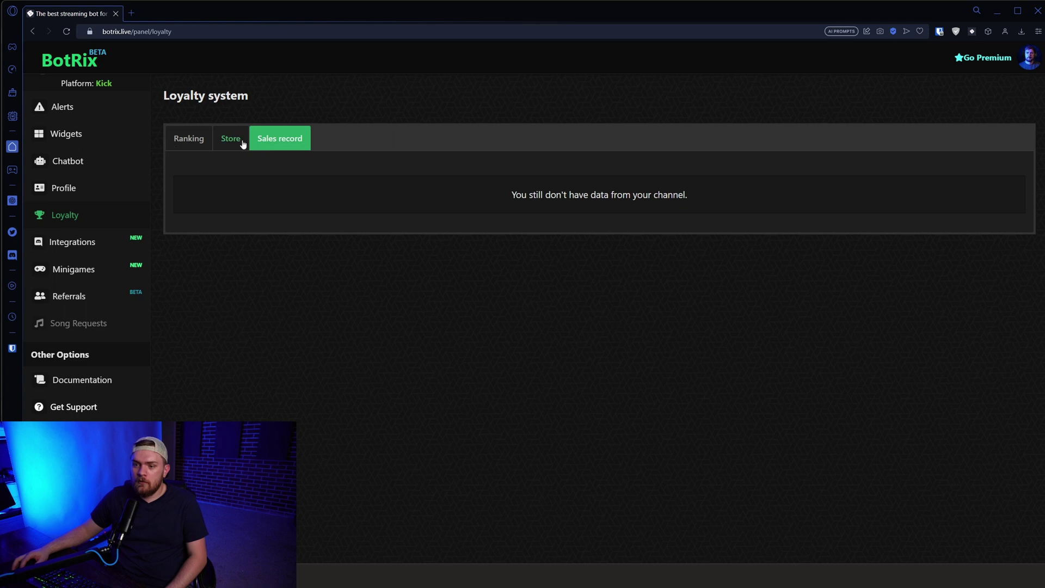
{"action": "left_click", "coordinate": [237, 140]}
{"action": "left_click", "coordinate": [196, 139]}
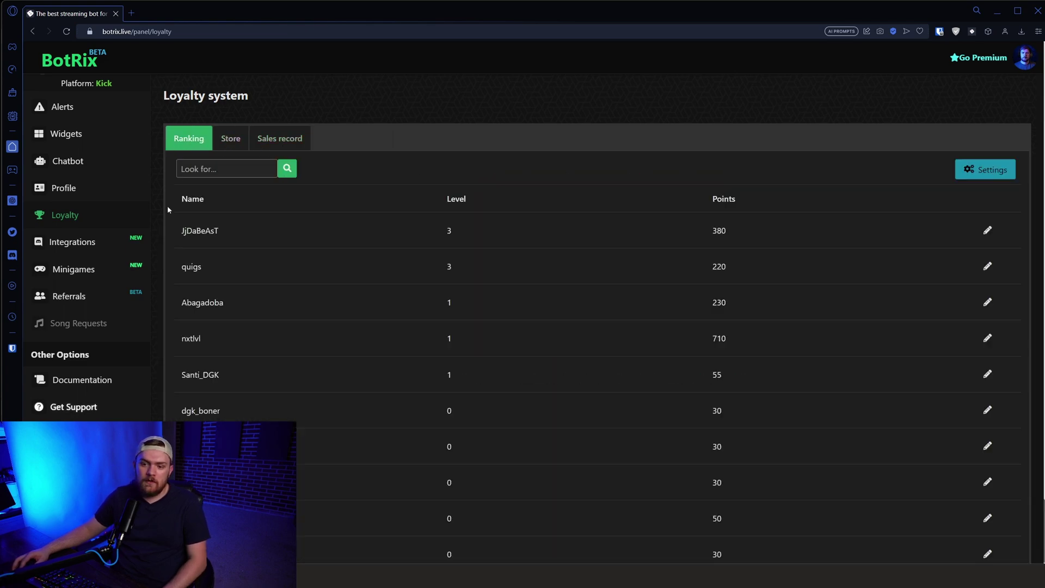
{"action": "left_click", "coordinate": [82, 250]}
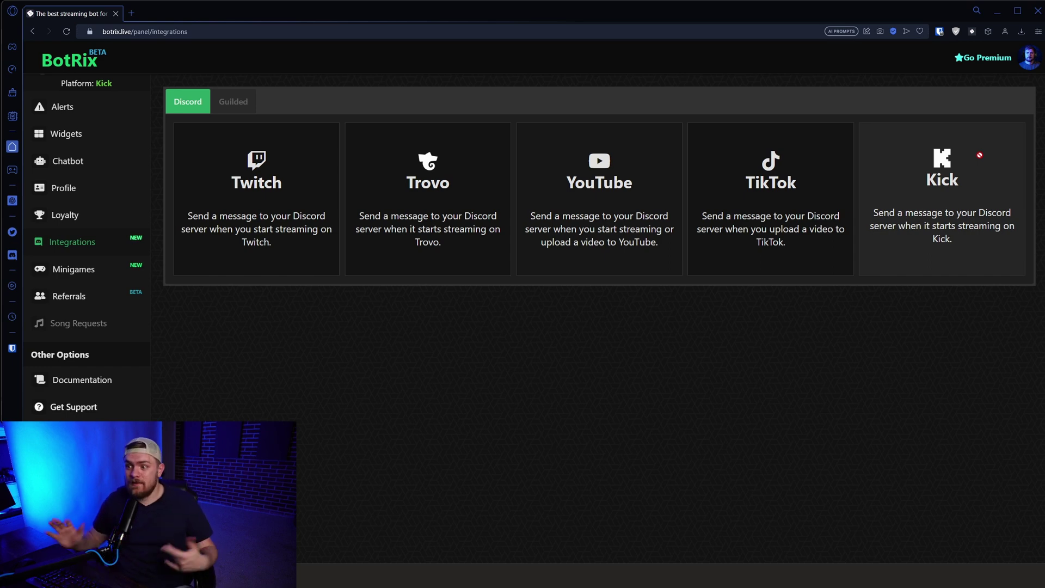
On Minigames, try Roulette, another game and Slots, dismissing the premium and not-available popups
{"action": "left_click", "coordinate": [82, 269]}
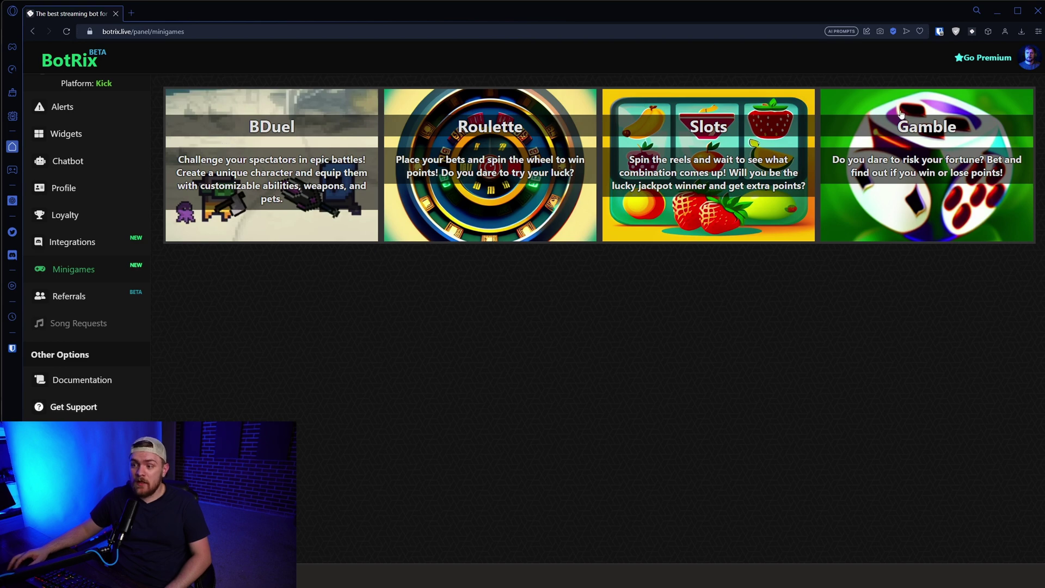
{"action": "left_click", "coordinate": [518, 185]}
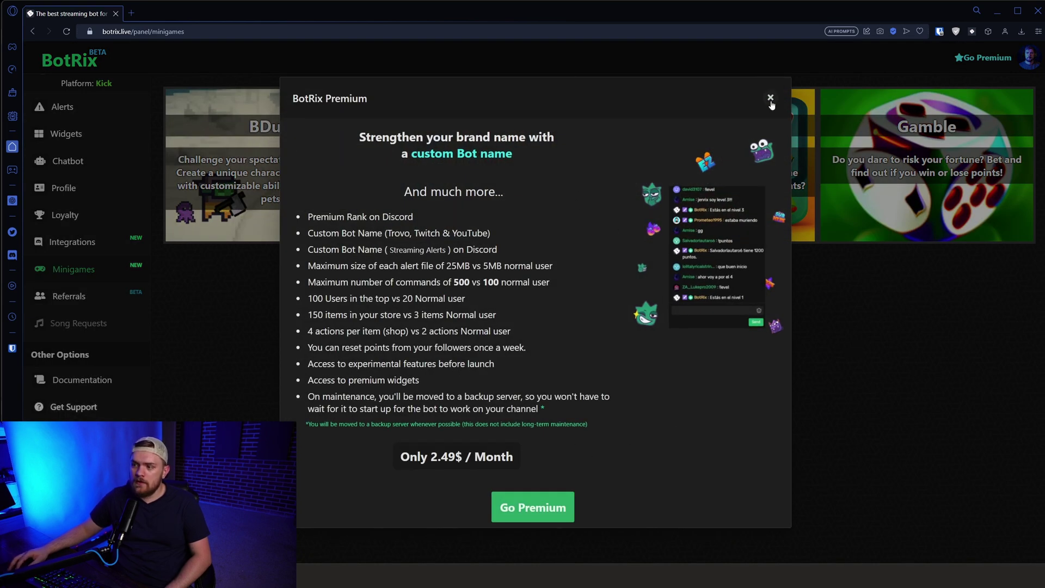
{"action": "left_click", "coordinate": [770, 98]}
{"action": "left_click", "coordinate": [521, 119]}
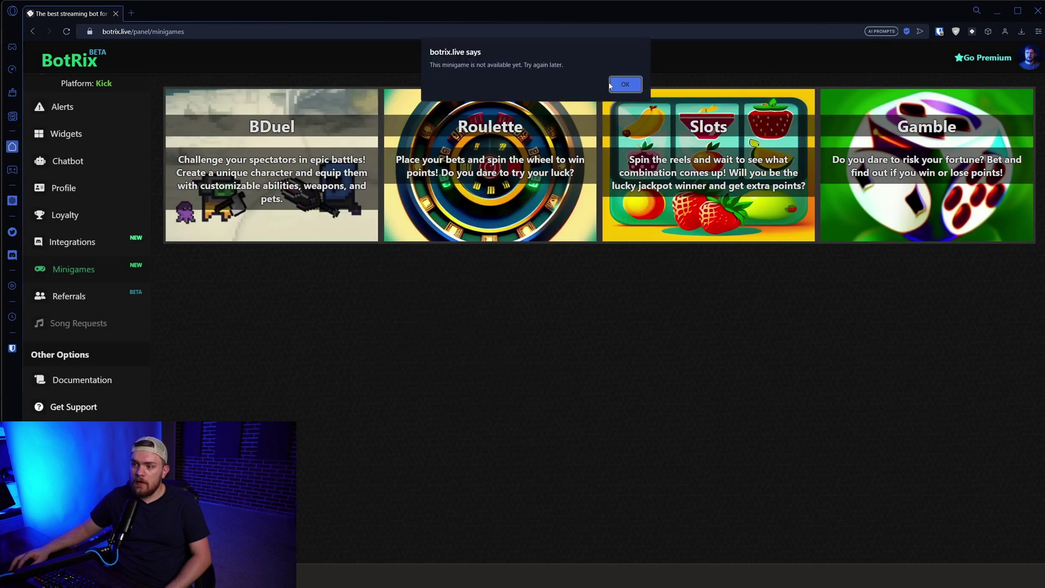
{"action": "left_click", "coordinate": [625, 84]}
{"action": "left_click", "coordinate": [680, 144]}
{"action": "key", "text": "Return"}
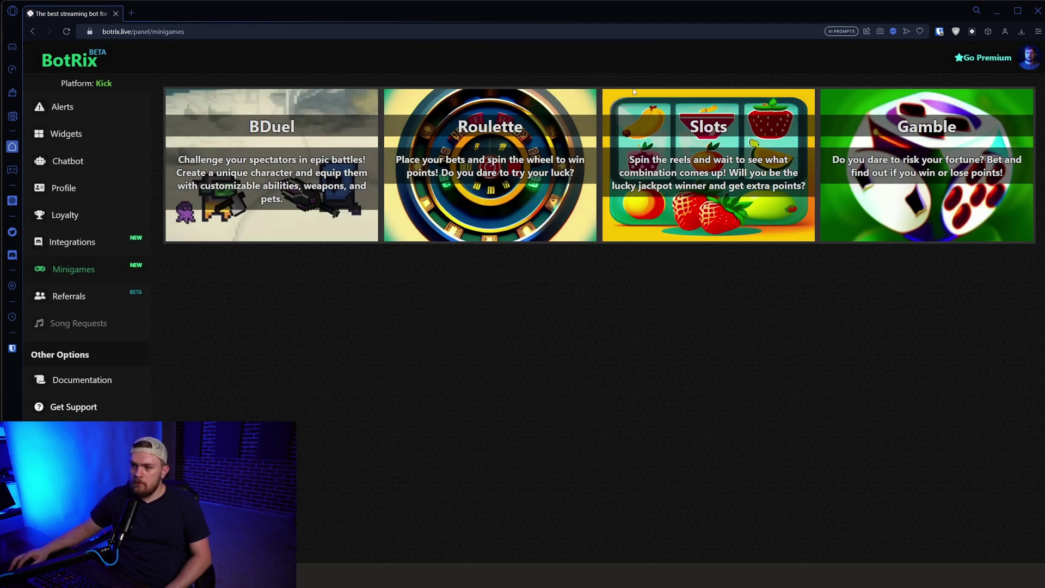
Try the Gamble and BDuel minigames, close their popups, then open Referrals
{"action": "left_click", "coordinate": [869, 161]}
{"action": "left_click", "coordinate": [625, 84]}
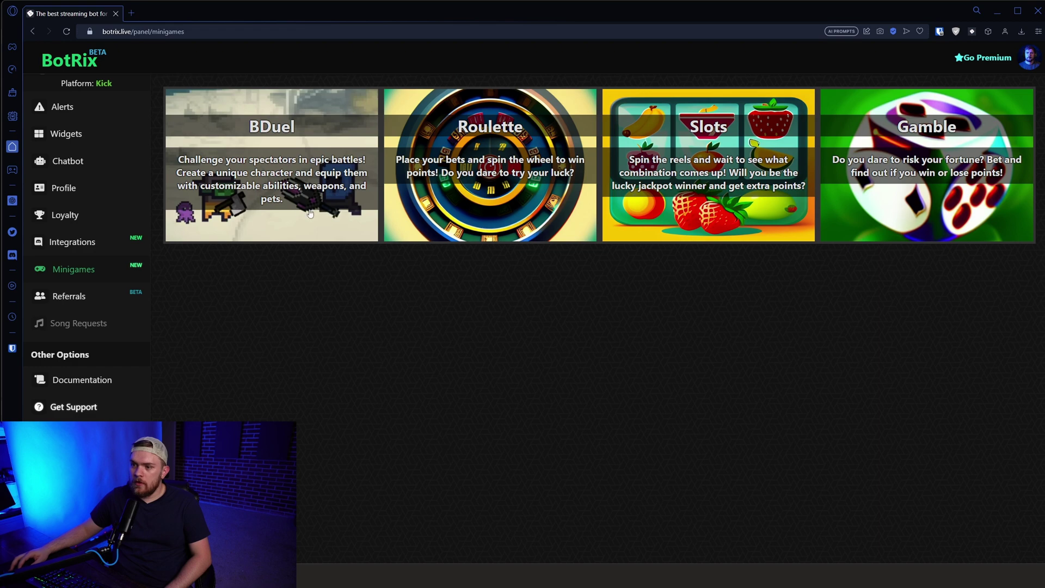
{"action": "left_click", "coordinate": [317, 168]}
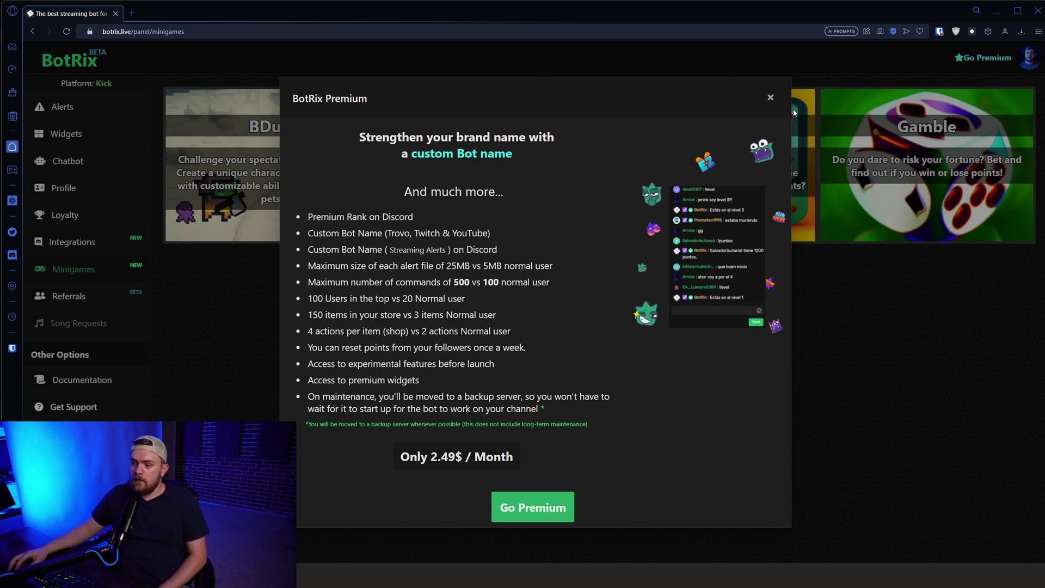
{"action": "left_click", "coordinate": [770, 98]}
{"action": "left_click", "coordinate": [100, 298]}
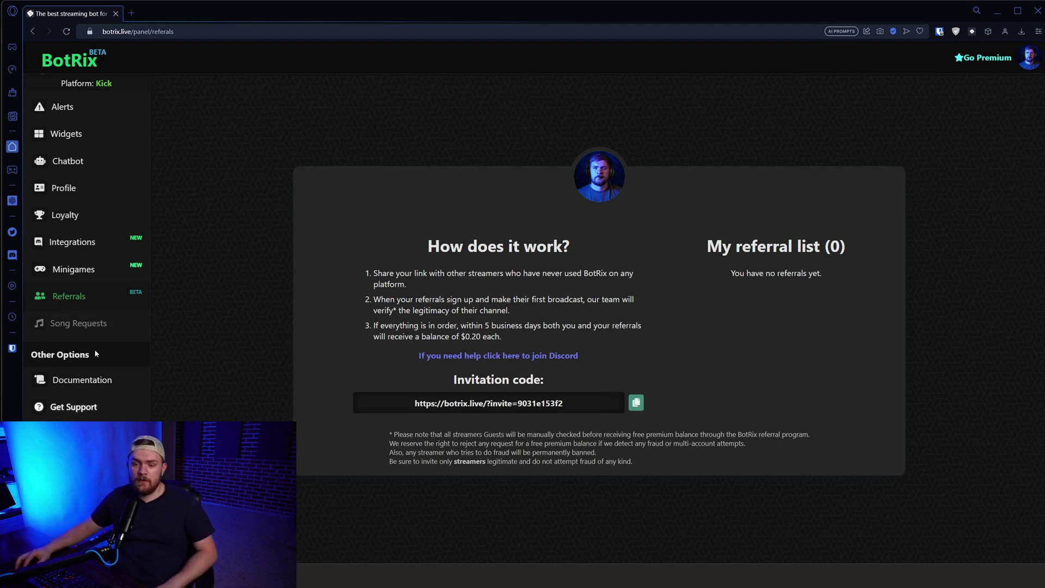
Select Song Requests in the sidebar, which lands on the Alerts page
{"action": "left_click", "coordinate": [93, 323]}
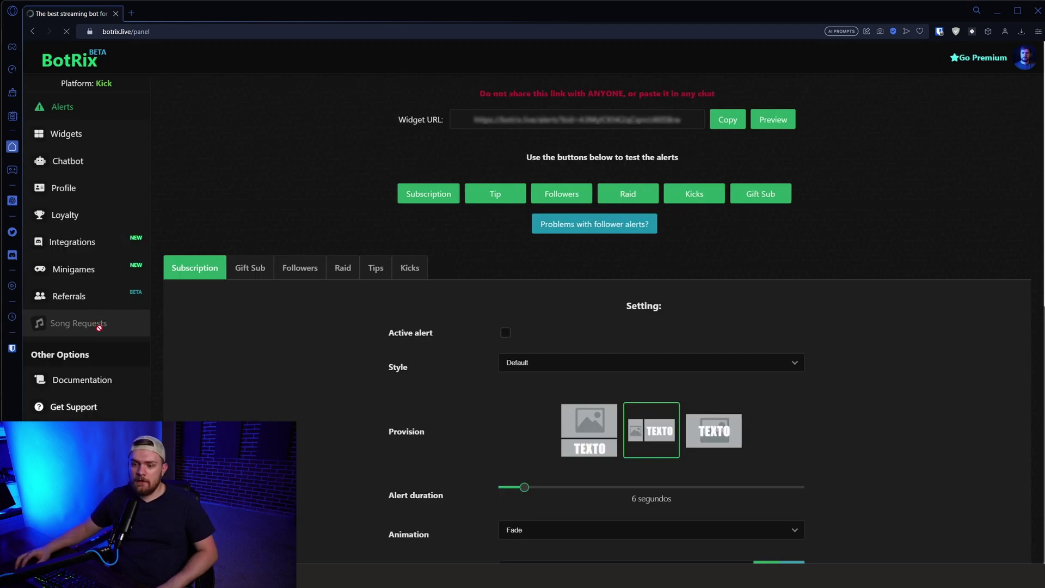